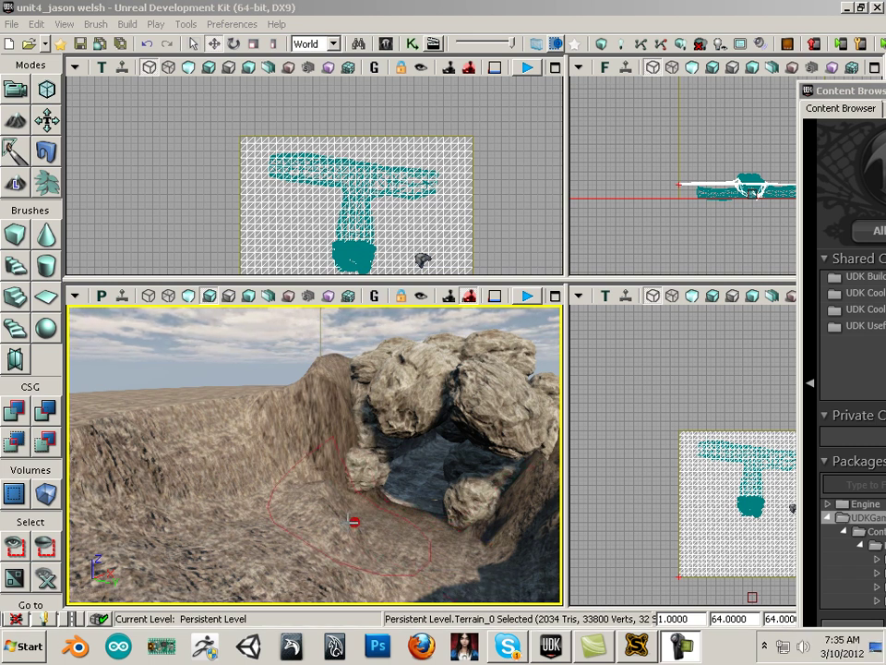
# Playtest the level from the ground in front of the rock cave, walking into the tunnel to inspect the entrance.
pyautogui.moveTo(885, 217); pyautogui.dragTo(252, 192)
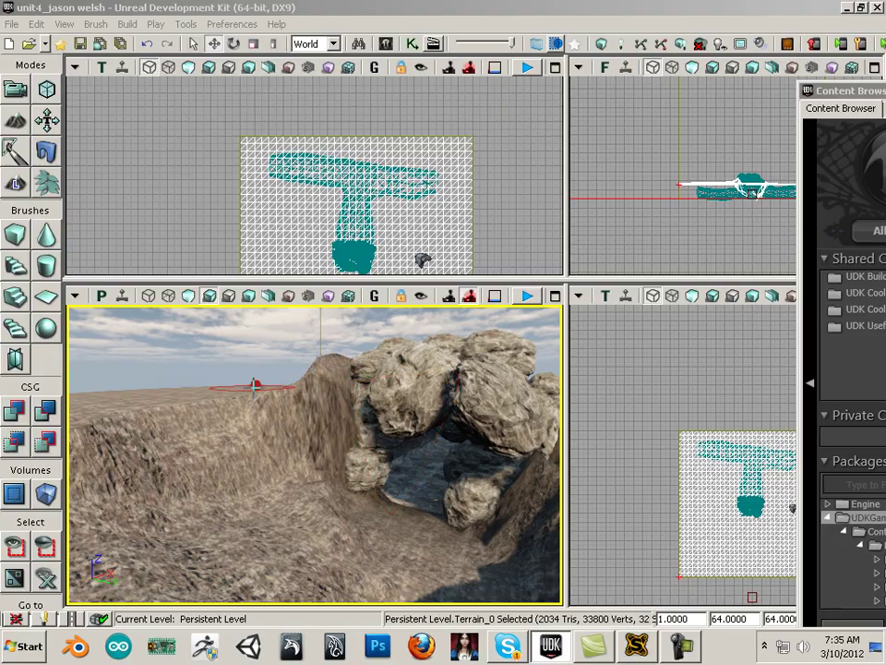
pyautogui.moveTo(125, 462)
pyautogui.mouseDown()
pyautogui.moveTo(124, 434)
pyautogui.moveTo(194, 449)
pyautogui.mouseUp()
pyautogui.rightClick(263, 522)
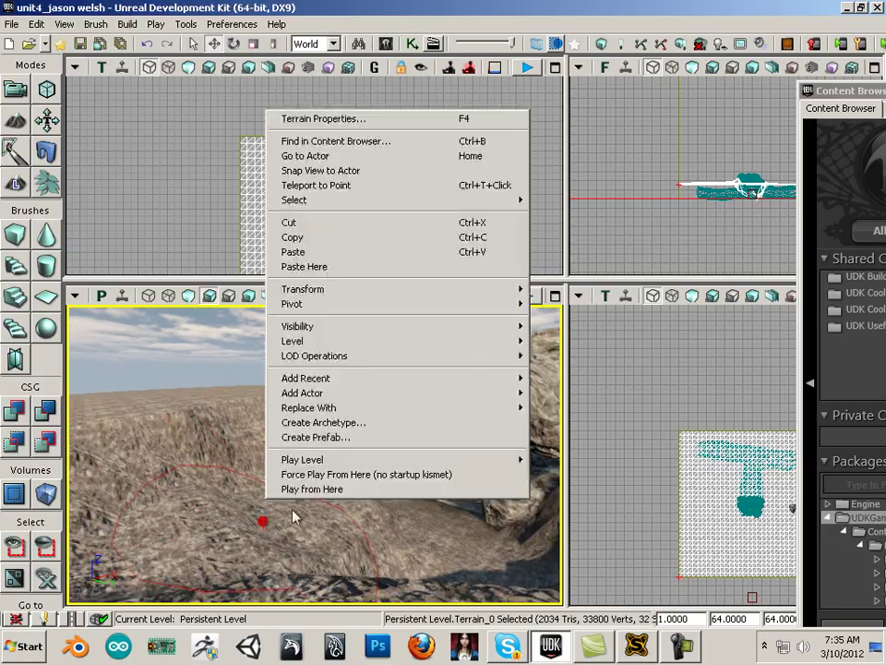
pyautogui.click(314, 489)
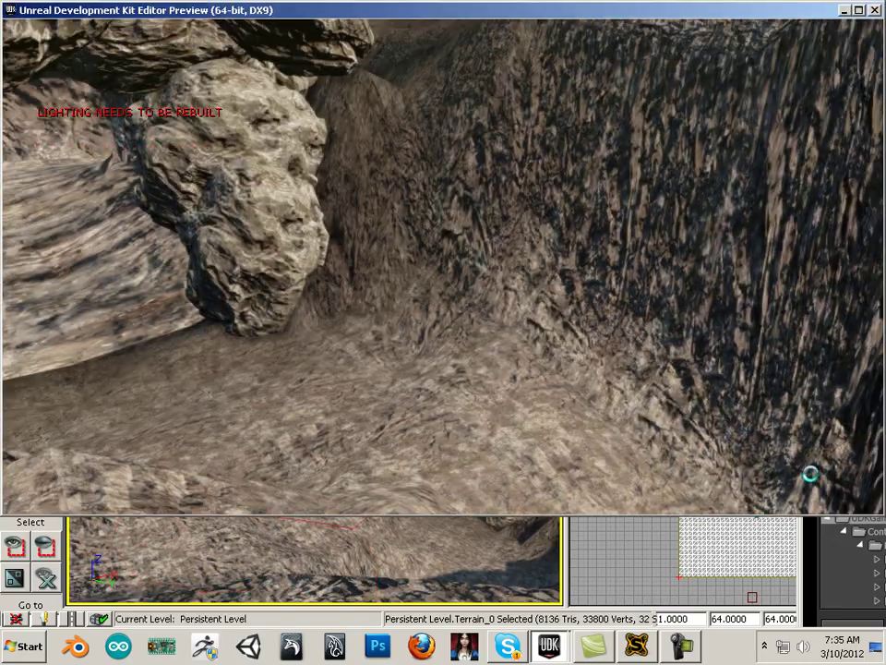
pyautogui.press('w')
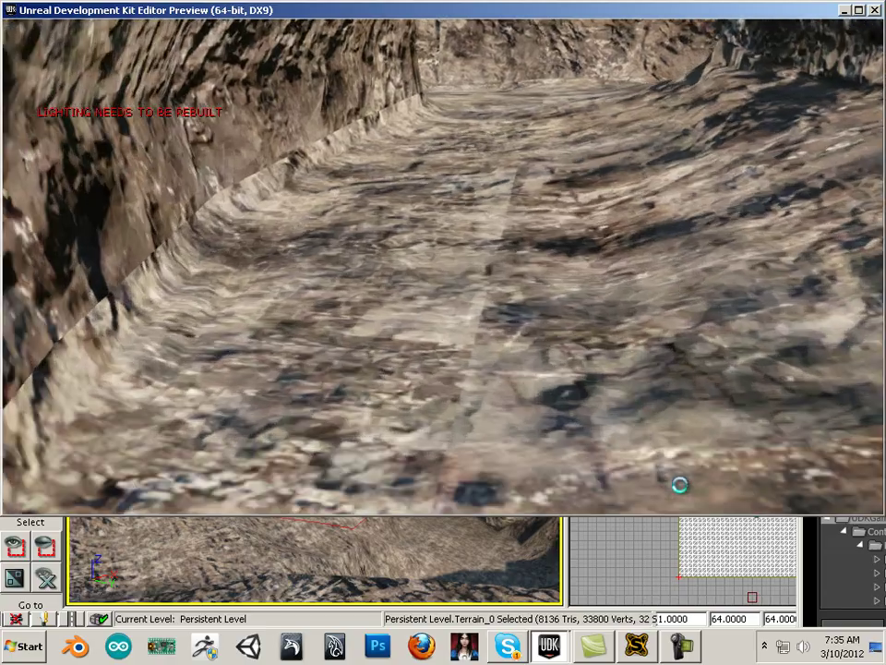
pyautogui.press('w')
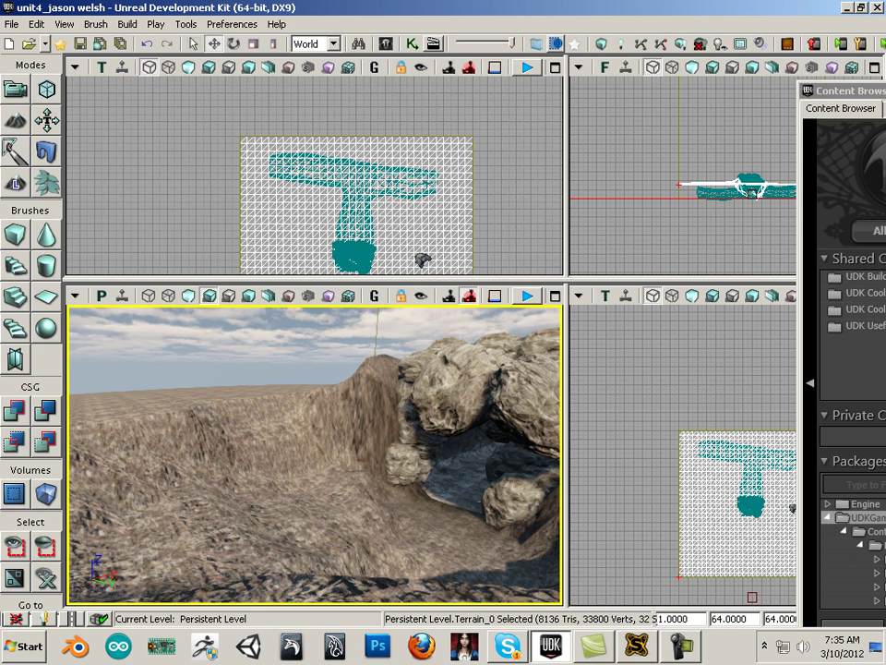
# Roughen the terrain in front of the cave with the Noise tool at strength 22 and radius 232.
pyautogui.moveTo(885, 144); pyautogui.dragTo(536, 122)
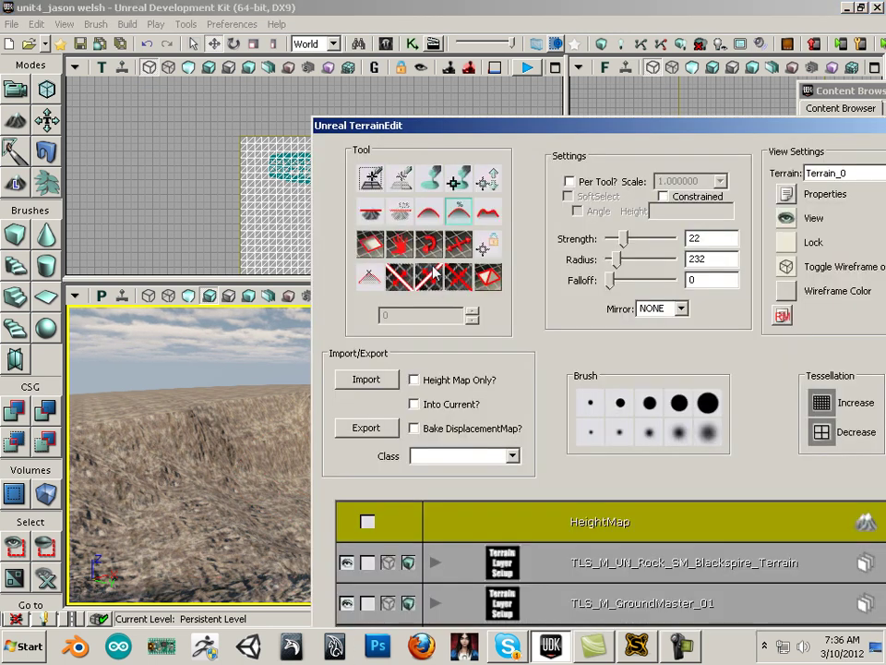
pyautogui.click(489, 214)
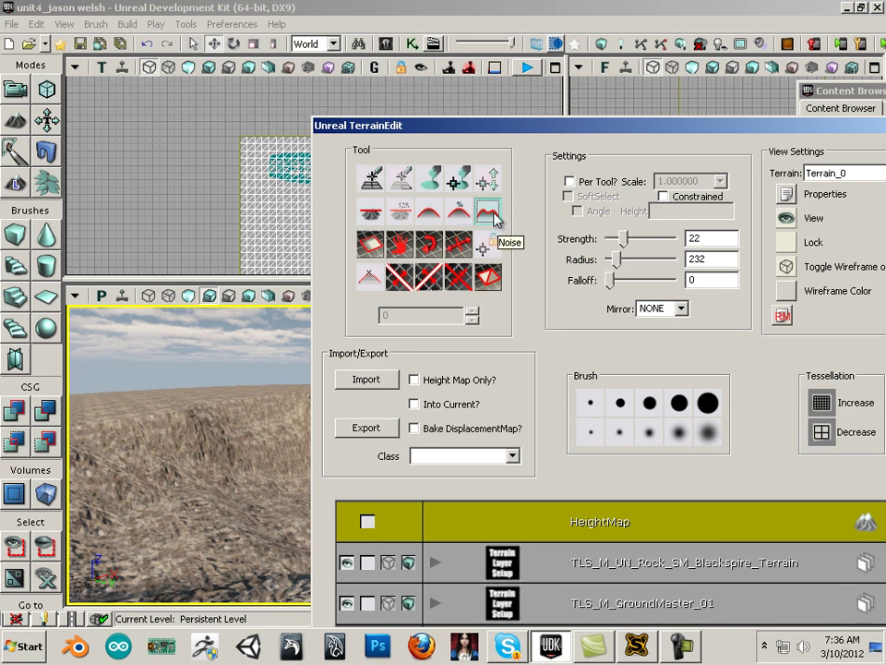
pyautogui.moveTo(469, 131); pyautogui.dragTo(762, 159)
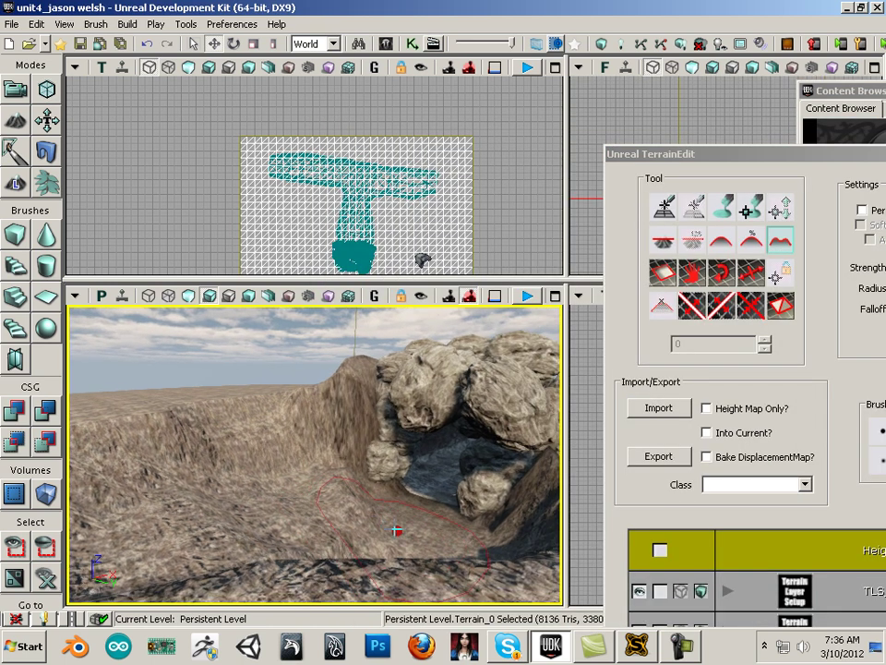
pyautogui.scroll(2, 349, 519)
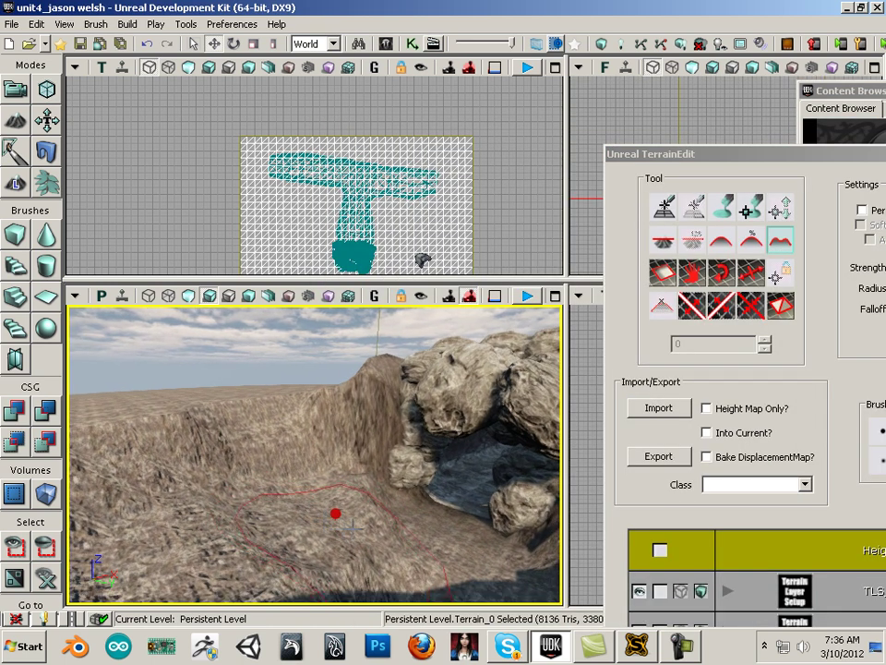
pyautogui.moveTo(443, 524)
pyautogui.keyDown('ctrl'); pyautogui.mouseDown()
pyautogui.moveTo(310, 530)
pyautogui.moveTo(244, 521)
pyautogui.moveTo(241, 491)
pyautogui.moveTo(273, 469)
pyautogui.moveTo(202, 465)
pyautogui.moveTo(337, 531)
pyautogui.mouseUp(); pyautogui.keyUp('ctrl')
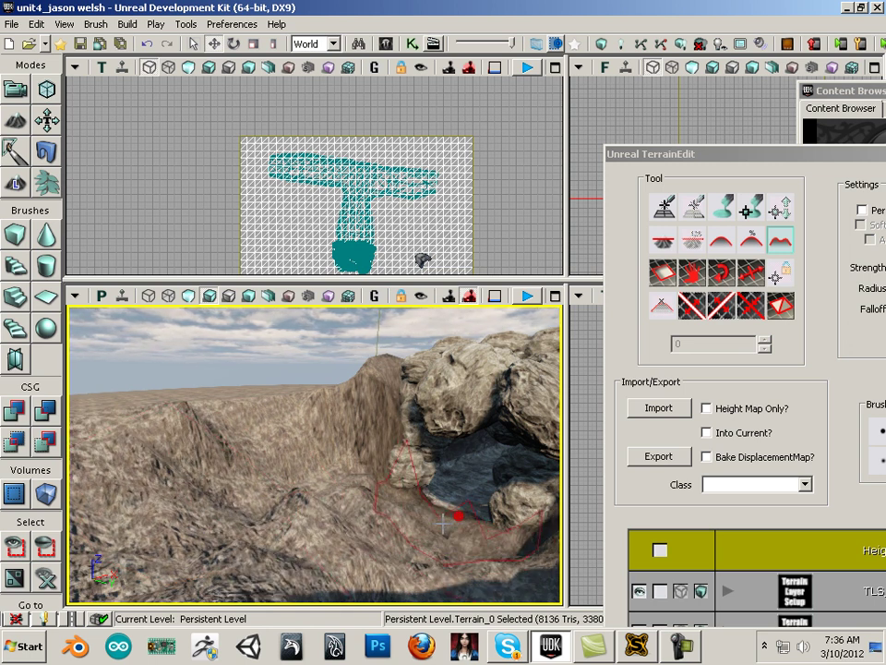
pyautogui.moveTo(263, 559)
pyautogui.mouseDown()
pyautogui.moveTo(254, 531)
pyautogui.moveTo(323, 497)
pyautogui.moveTo(289, 542)
pyautogui.mouseUp()
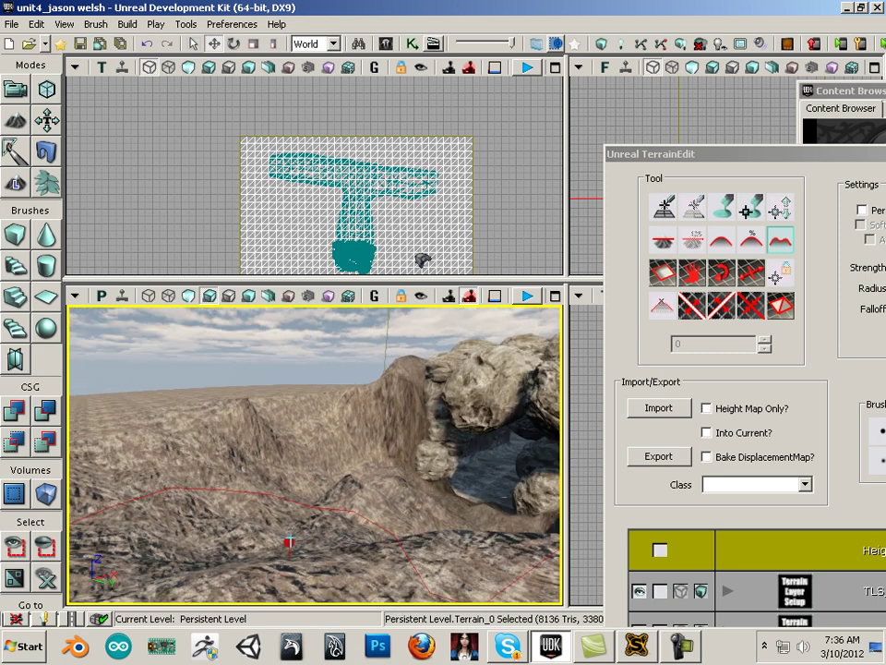
# Smooth the roughened terrain on the slope around the cave approach.
pyautogui.moveTo(289, 542)
pyautogui.mouseDown(button='right')
pyautogui.moveTo(333, 484)
pyautogui.moveTo(301, 501)
pyautogui.moveTo(396, 474)
pyautogui.moveTo(229, 557)
pyautogui.moveTo(277, 479)
pyautogui.moveTo(486, 508)
pyautogui.mouseUp(button='right')
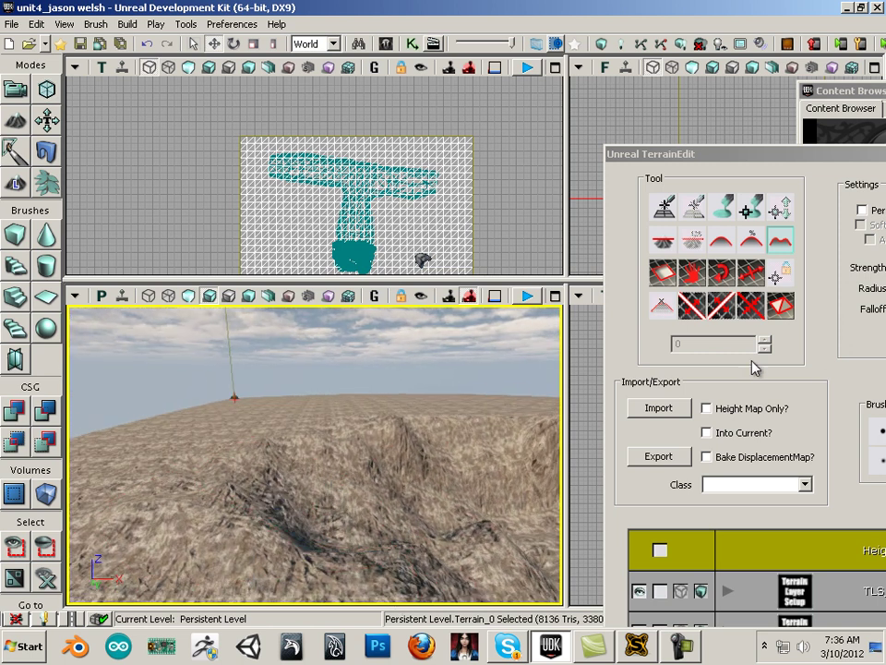
pyautogui.click(749, 242)
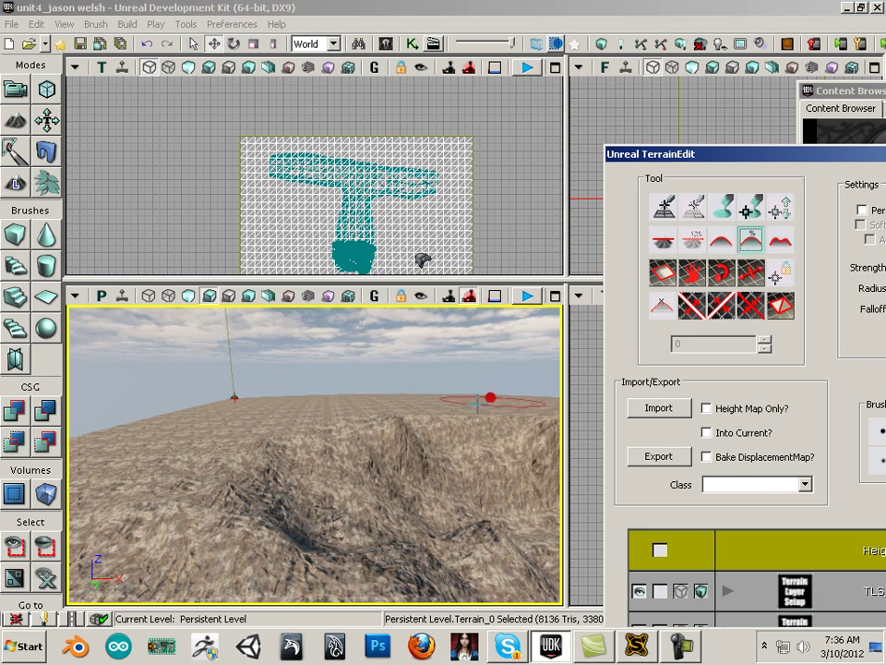
pyautogui.moveTo(279, 488); pyautogui.dragTo(433, 524)
pyautogui.moveTo(432, 523)
pyautogui.mouseDown(button='right')
pyautogui.moveTo(392, 451)
pyautogui.moveTo(406, 403)
pyautogui.moveTo(397, 517)
pyautogui.mouseUp(button='right')
pyautogui.moveTo(397, 517)
pyautogui.mouseDown()
pyautogui.moveTo(392, 364)
pyautogui.moveTo(560, 599)
pyautogui.moveTo(269, 481)
pyautogui.mouseUp()
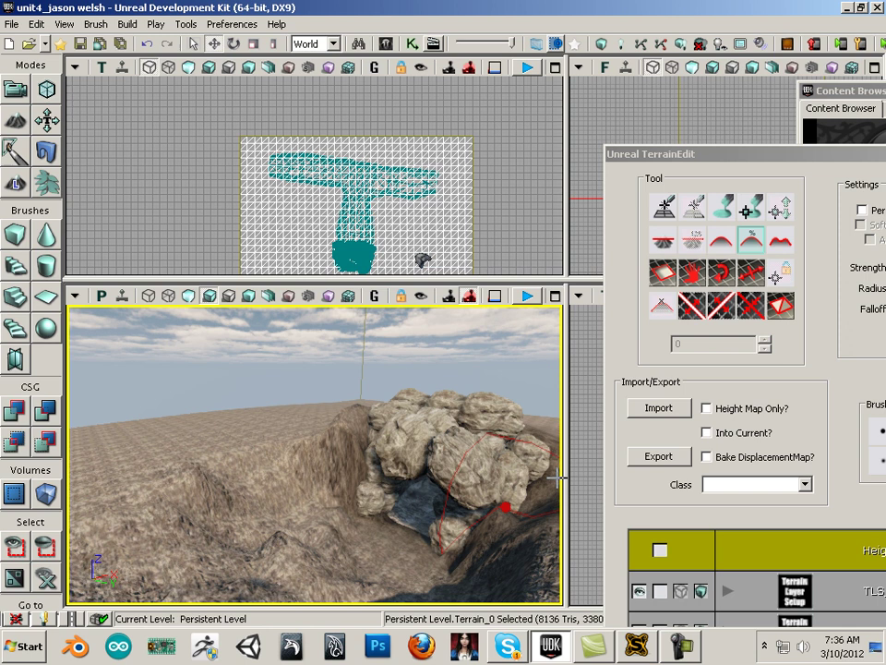
# Set the terrain brush radius to 140 and enlarge the perspective viewport around the cave.
pyautogui.moveTo(814, 155); pyautogui.dragTo(512, 124)
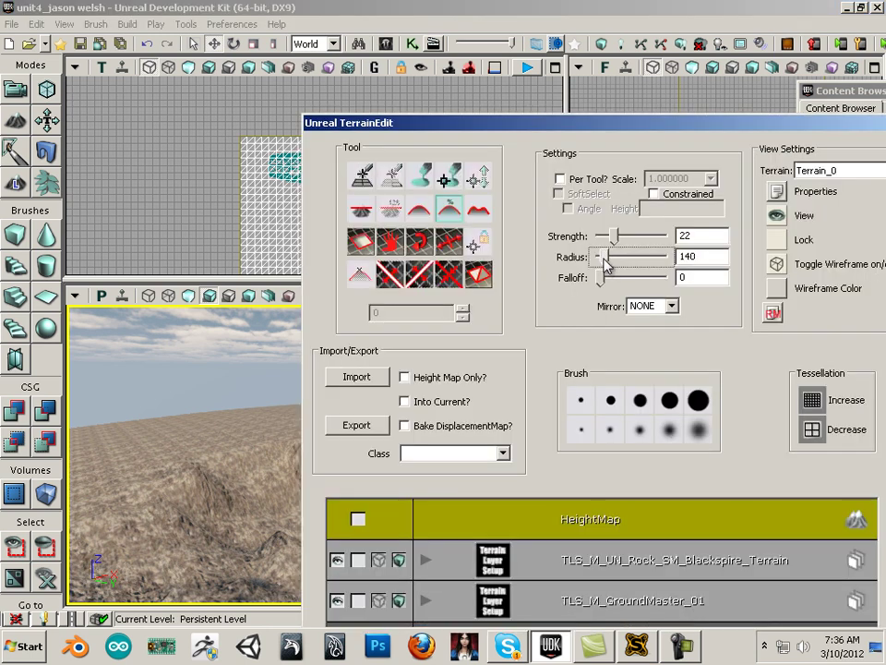
pyautogui.moveTo(545, 121); pyautogui.dragTo(885, 333)
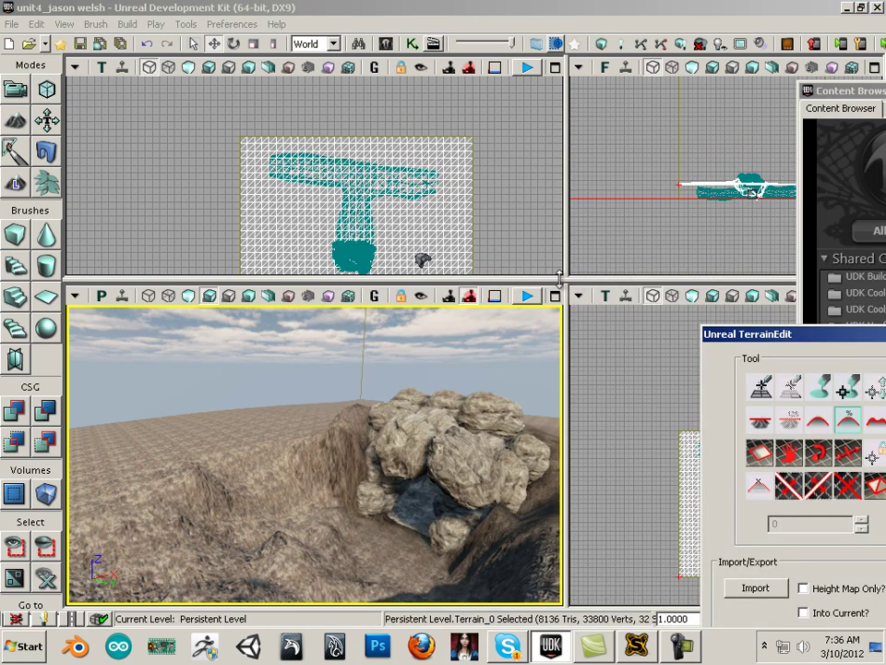
pyautogui.moveTo(560, 278); pyautogui.dragTo(560, 172)
pyautogui.moveTo(434, 445); pyautogui.dragTo(429, 529)
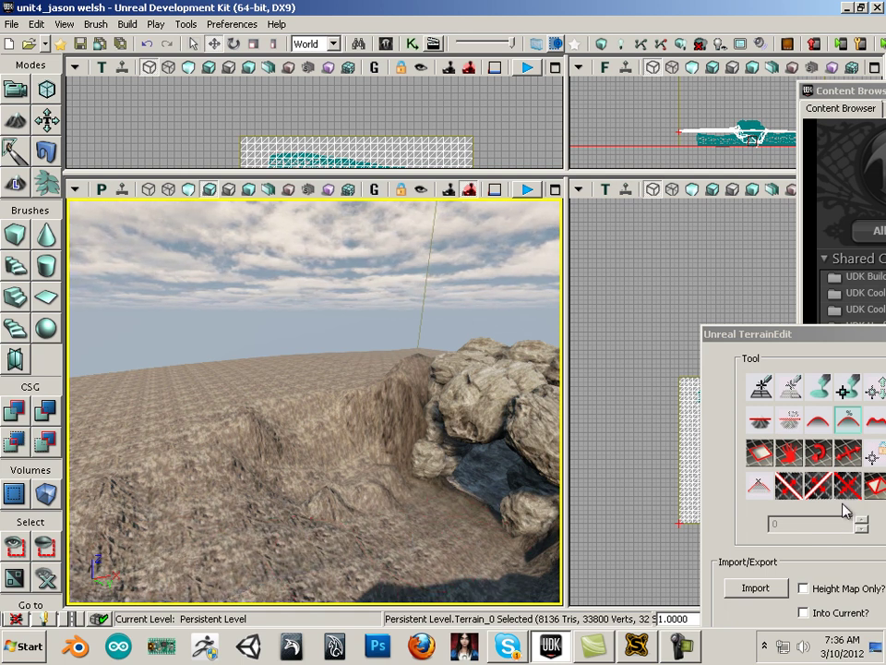
# Add noise to the terrain in front of the cave and along the steep ledge beside it.
pyautogui.click(879, 424)
pyautogui.moveTo(298, 442)
pyautogui.keyDown('ctrl'); pyautogui.mouseDown()
pyautogui.moveTo(281, 461)
pyautogui.moveTo(202, 466)
pyautogui.moveTo(233, 485)
pyautogui.moveTo(384, 450)
pyautogui.moveTo(174, 468)
pyautogui.moveTo(340, 461)
pyautogui.mouseUp(); pyautogui.keyUp('ctrl')
pyautogui.moveTo(180, 438)
pyautogui.mouseDown()
pyautogui.moveTo(180, 391)
pyautogui.moveTo(527, 393)
pyautogui.moveTo(370, 499)
pyautogui.moveTo(502, 303)
pyautogui.moveTo(561, 554)
pyautogui.moveTo(95, 358)
pyautogui.mouseUp()
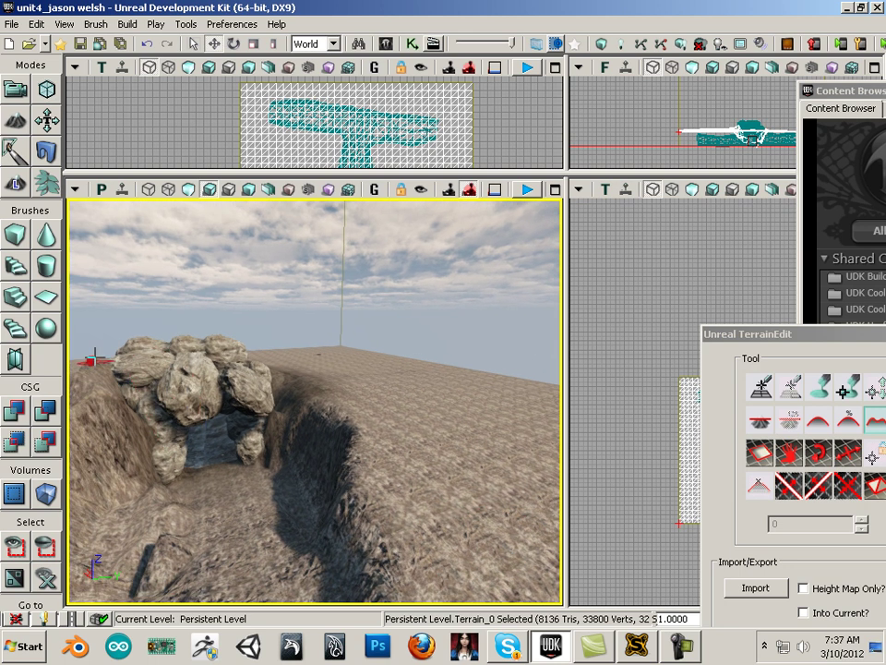
pyautogui.moveTo(309, 456)
pyautogui.keyDown('ctrl'); pyautogui.mouseDown()
pyautogui.moveTo(341, 447)
pyautogui.moveTo(287, 456)
pyautogui.moveTo(333, 472)
pyautogui.moveTo(350, 514)
pyautogui.moveTo(384, 528)
pyautogui.moveTo(416, 494)
pyautogui.moveTo(357, 447)
pyautogui.moveTo(325, 439)
pyautogui.moveTo(312, 464)
pyautogui.mouseUp(); pyautogui.keyUp('ctrl')
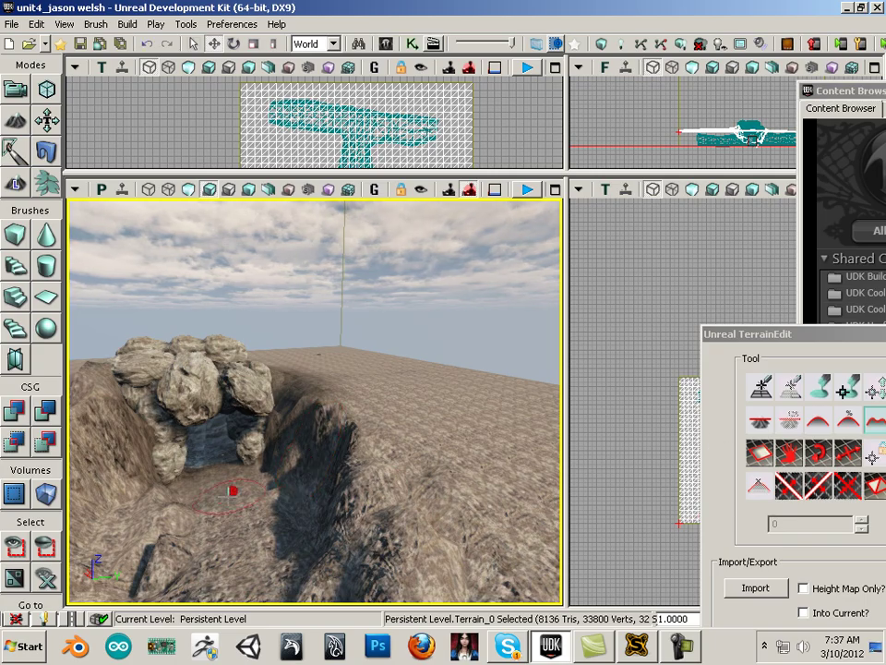
# Playtest from the ground at the cave entrance, entering the tunnel and looking back at where terrain and tunnel floor meet.
pyautogui.rightClick(231, 511)
pyautogui.click(277, 499)
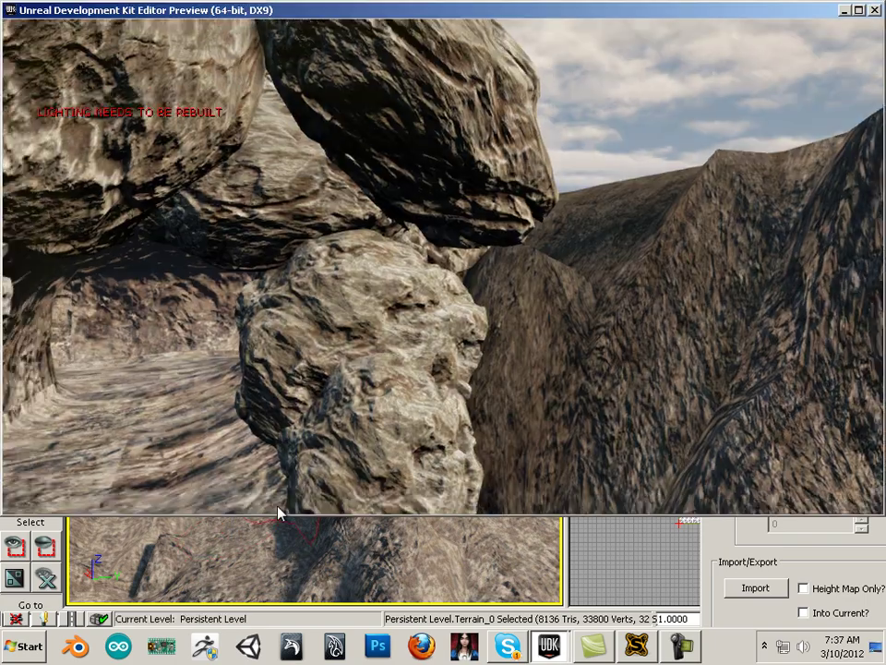
pyautogui.press('w')
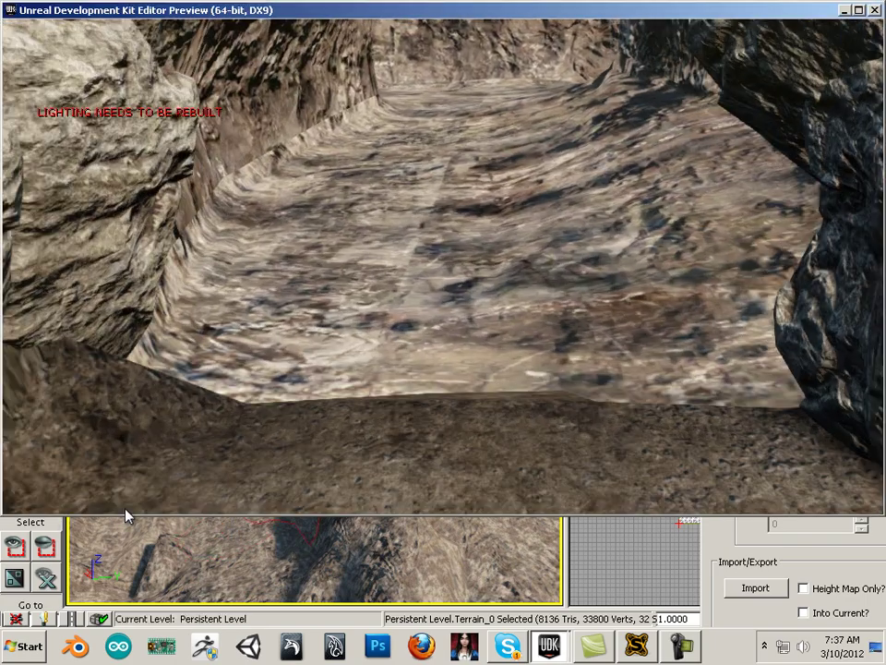
pyautogui.press('w')
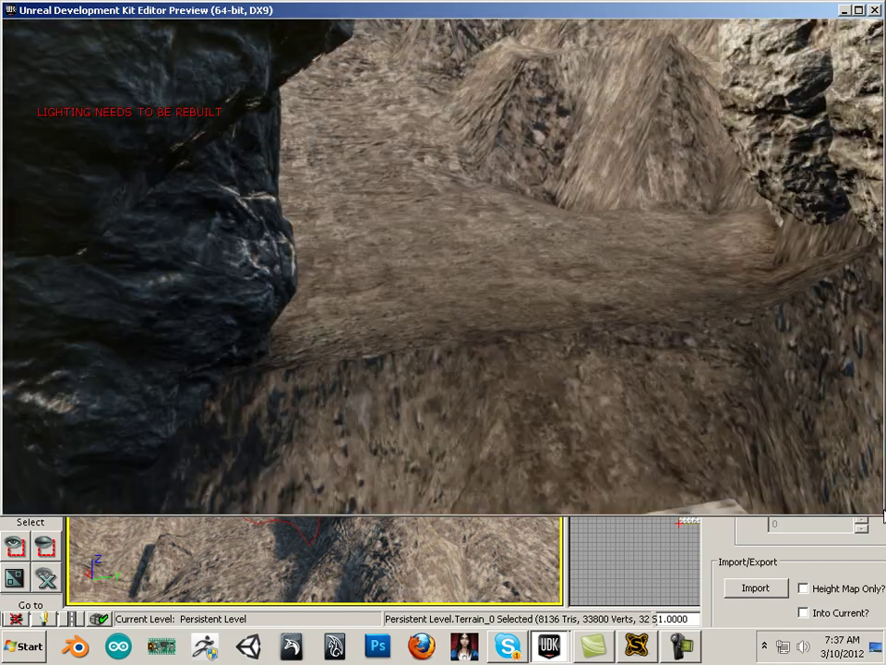
pyautogui.press('w')
pyautogui.press('Escape')
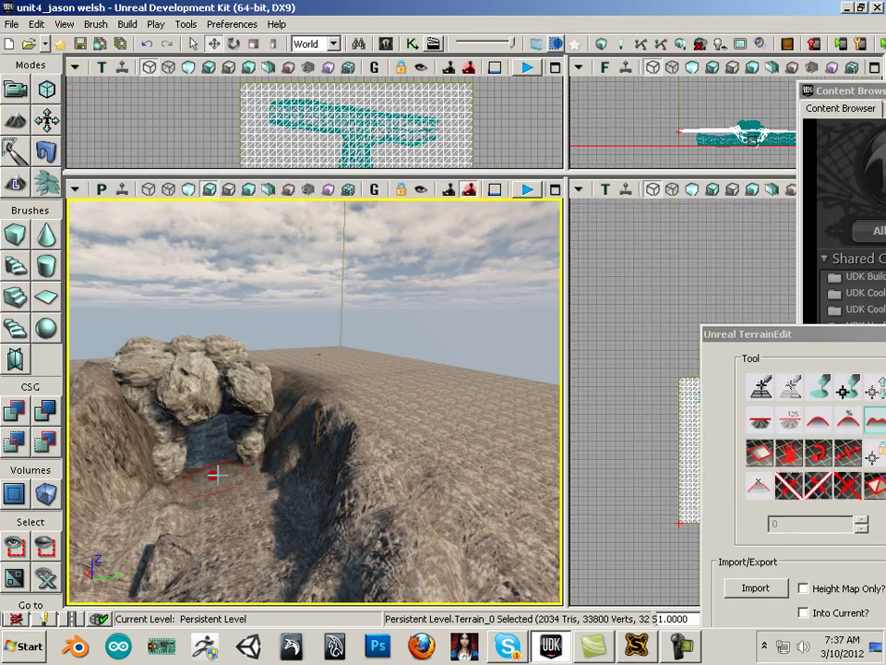
# Smooth the ground at the cave mouth and lower its height there with the terrain Paint tool.
pyautogui.click(844, 416)
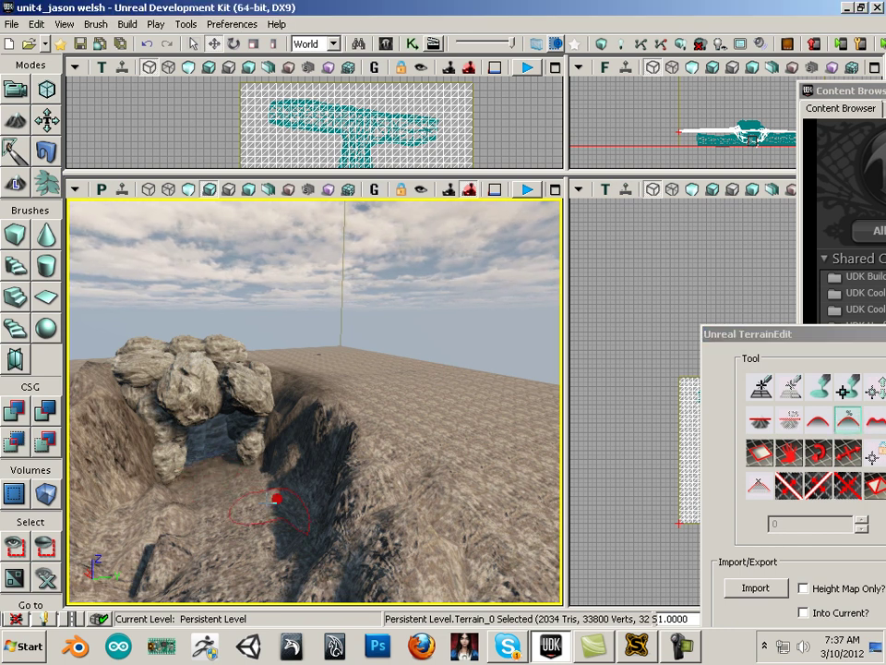
pyautogui.moveTo(214, 490)
pyautogui.mouseDown()
pyautogui.moveTo(189, 421)
pyautogui.moveTo(206, 461)
pyautogui.moveTo(192, 498)
pyautogui.moveTo(156, 309)
pyautogui.moveTo(183, 284)
pyautogui.mouseUp()
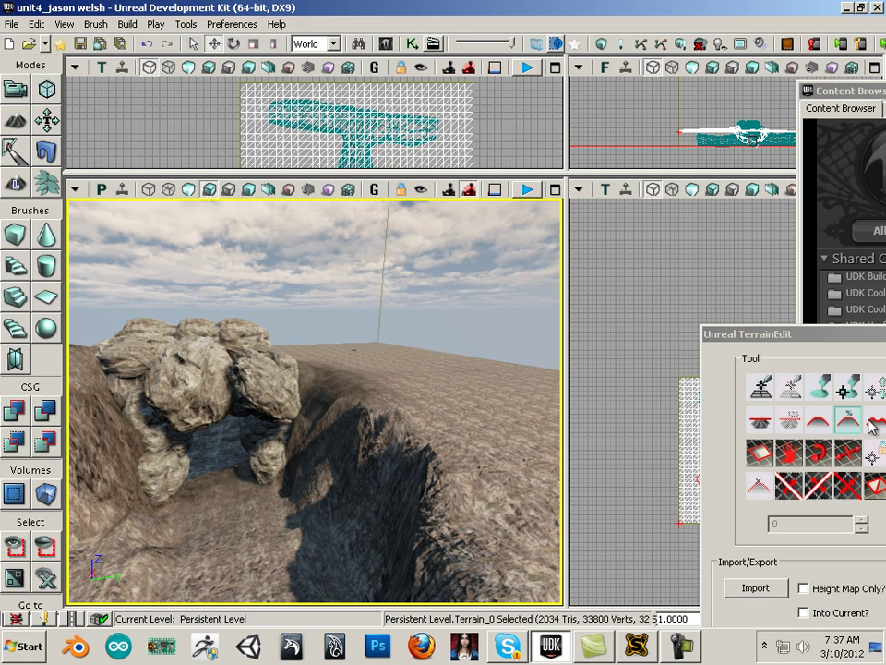
pyautogui.click(821, 389)
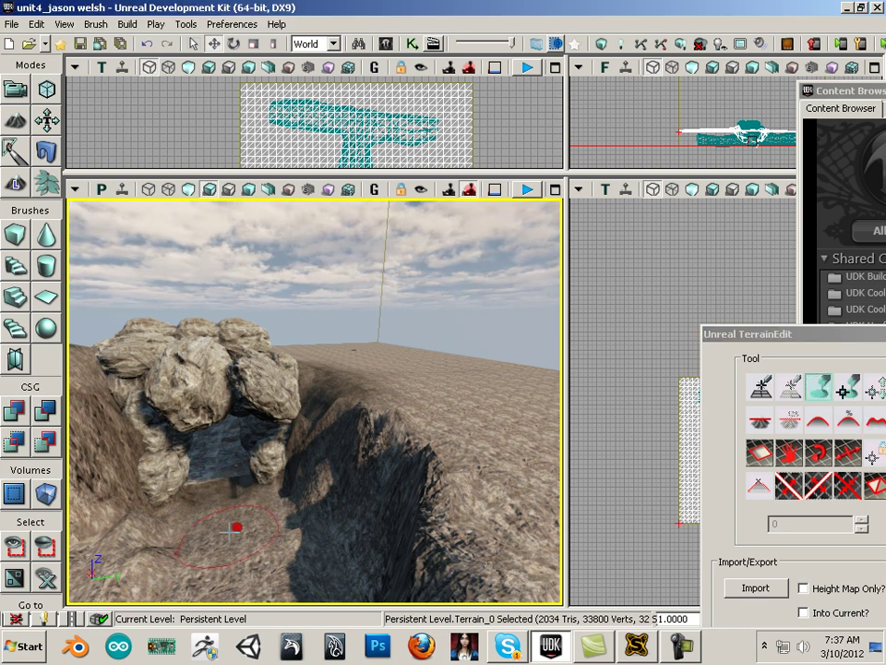
pyautogui.moveTo(238, 527); pyautogui.dragTo(190, 306)
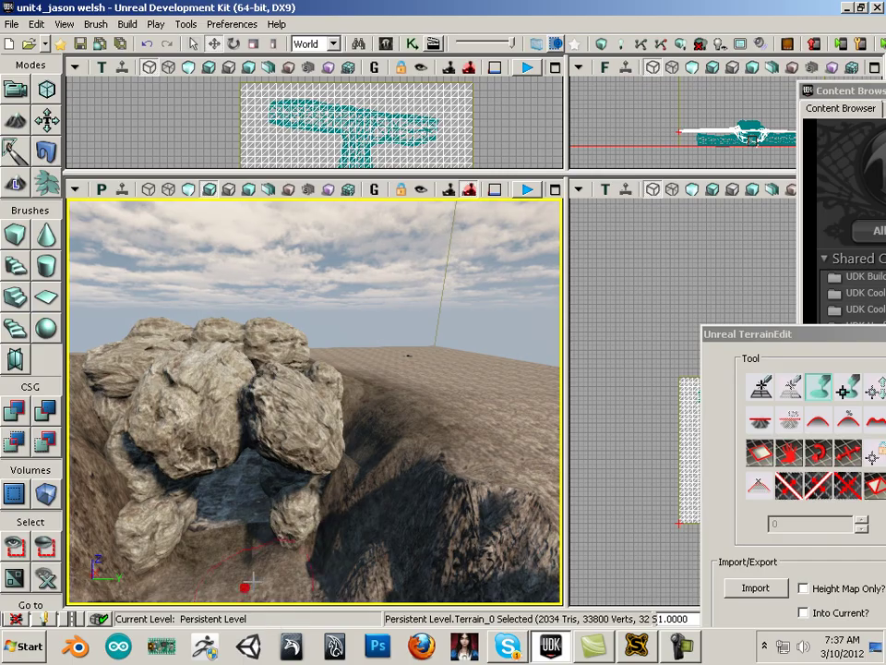
# Playtest from the reshaped cave mouth, walking through the tunnel entrance to check the transition between terrain and tunnel floor.
pyautogui.rightClick(243, 547)
pyautogui.click(294, 537)
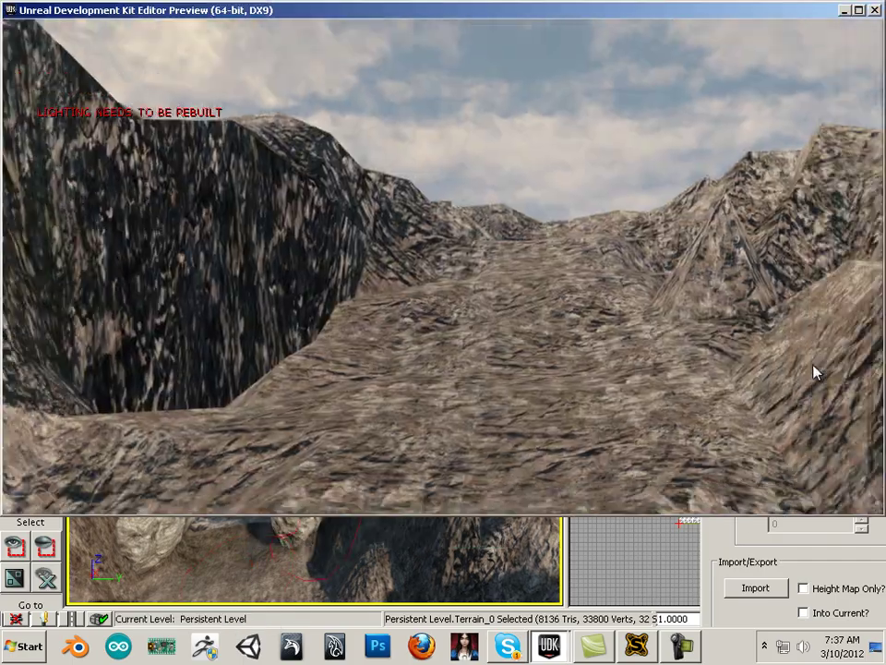
pyautogui.press('w')
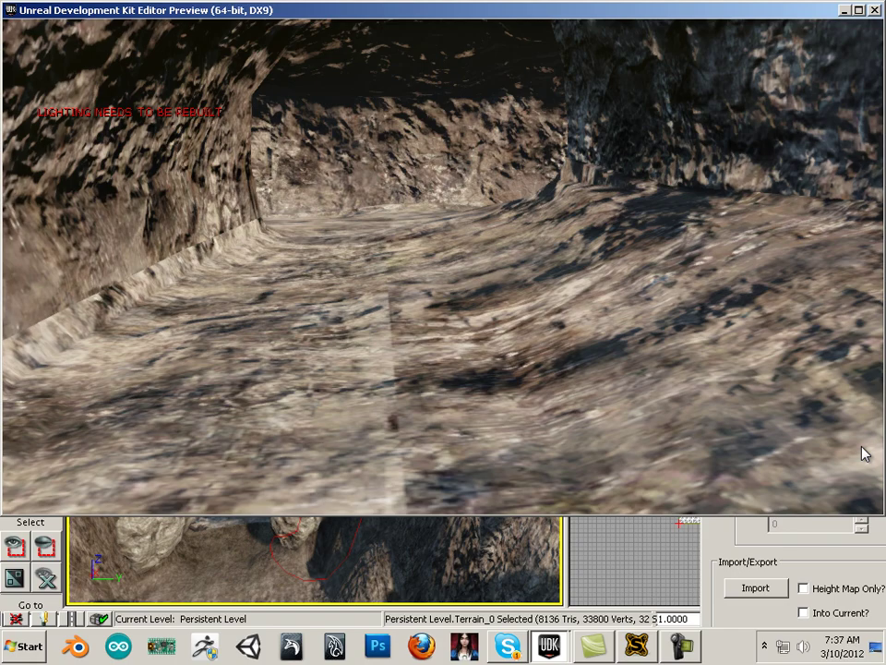
pyautogui.press('w')
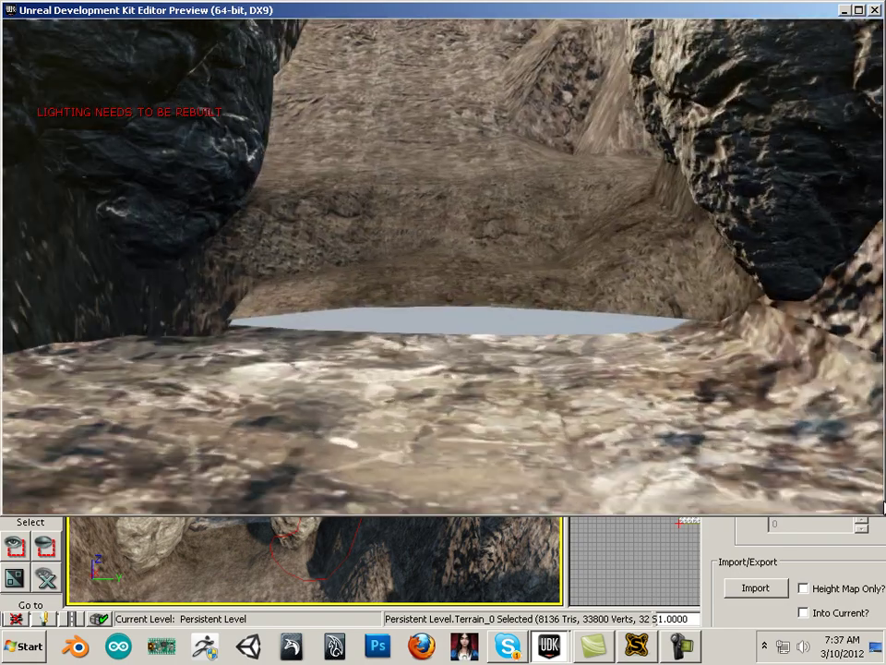
pyautogui.press('Up')
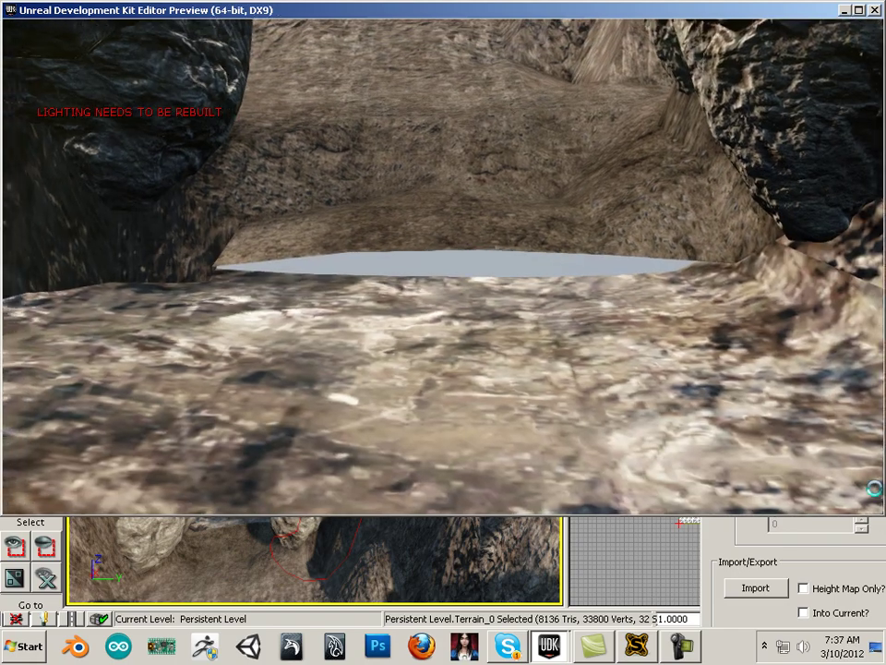
pyautogui.press('Escape')
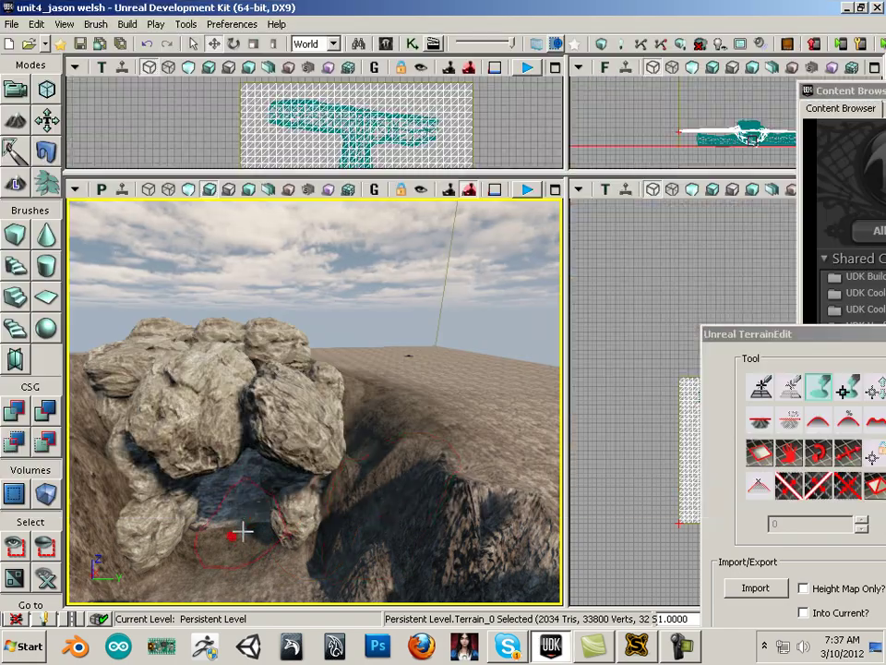
# Adjust the terrain height at the cave mouth with the Paint tool and smooth it toward the tunnel floor.
pyautogui.keyDown('ctrl'); pyautogui.click(243, 531); pyautogui.keyUp('ctrl')
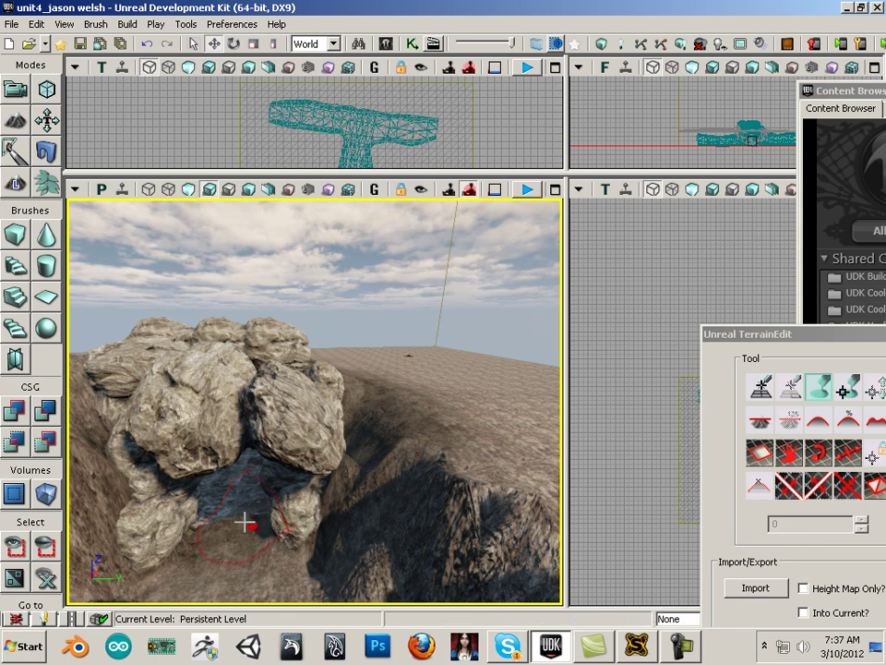
pyautogui.click(850, 422)
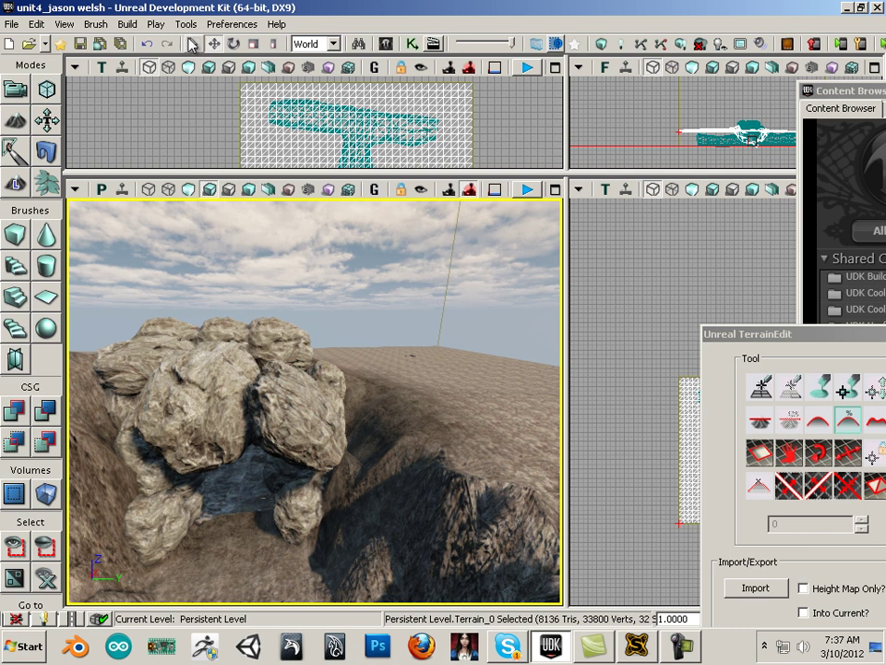
# Playtest from the ground at the cave mouth, walking into the tunnel and looking back at the join between terrain and tunnel floor.
pyautogui.click(157, 25)
pyautogui.moveTo(191, 27)
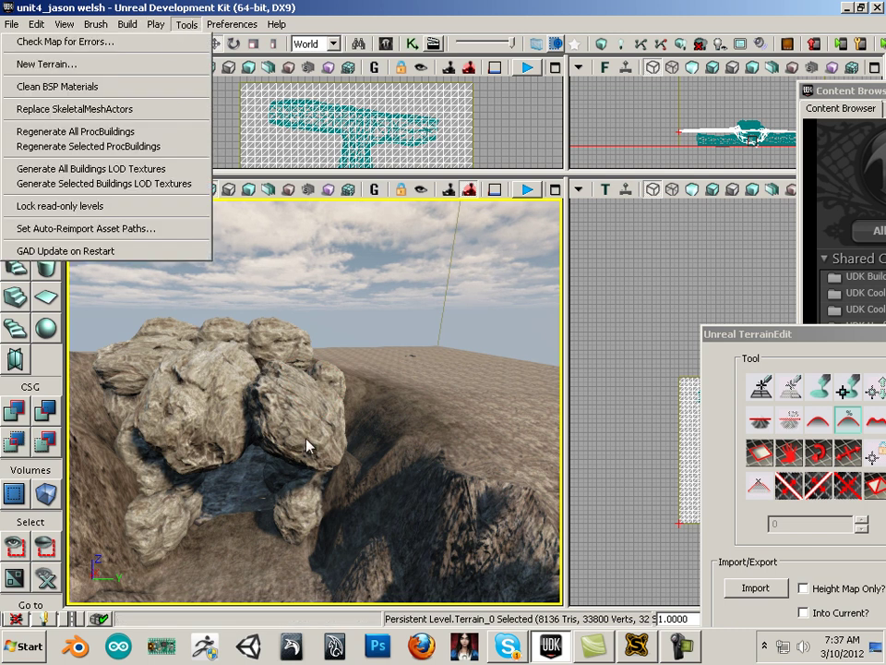
pyautogui.rightClick(256, 554)
pyautogui.click(288, 568)
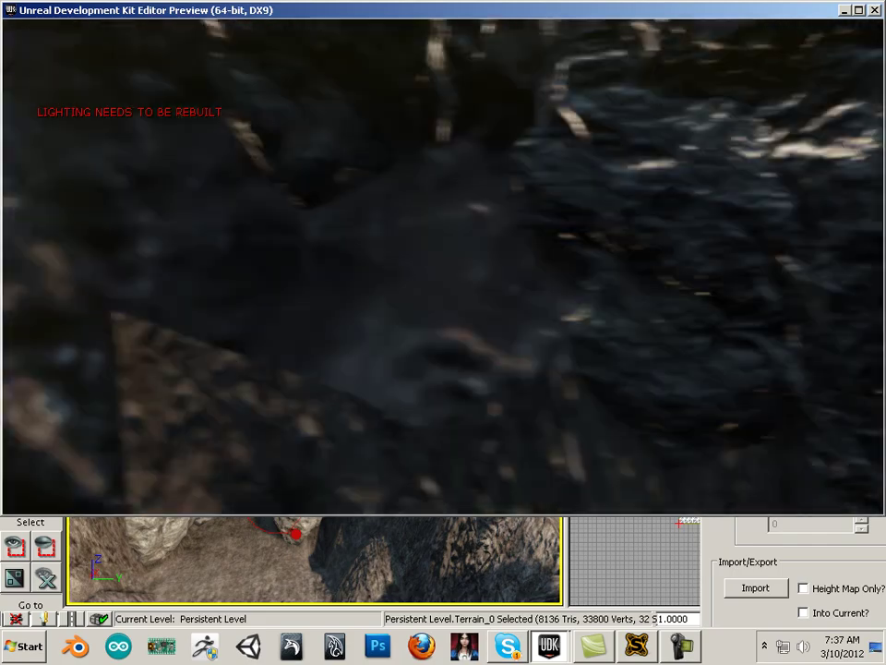
pyautogui.press('s')
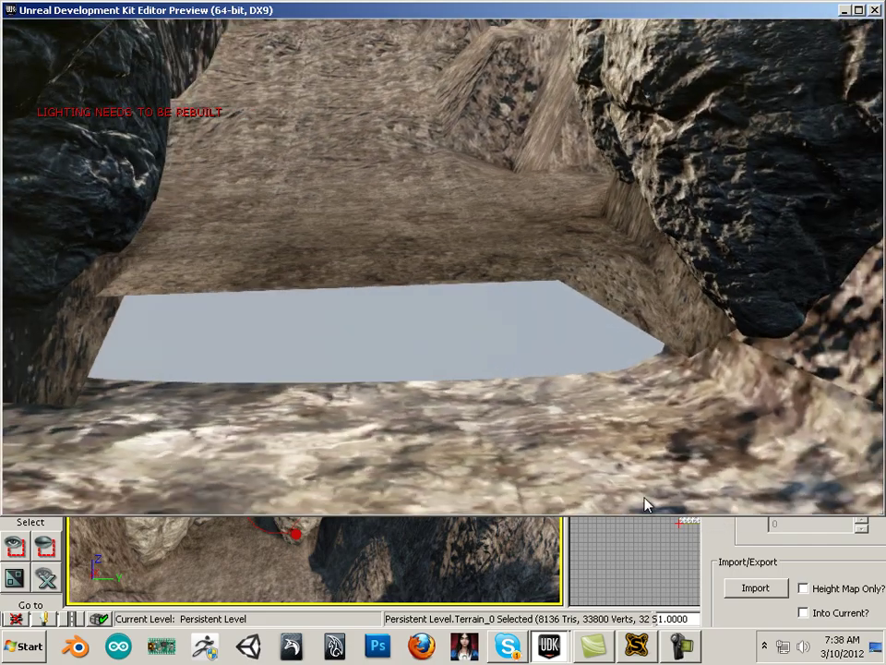
pyautogui.press('w')
pyautogui.press('Escape')
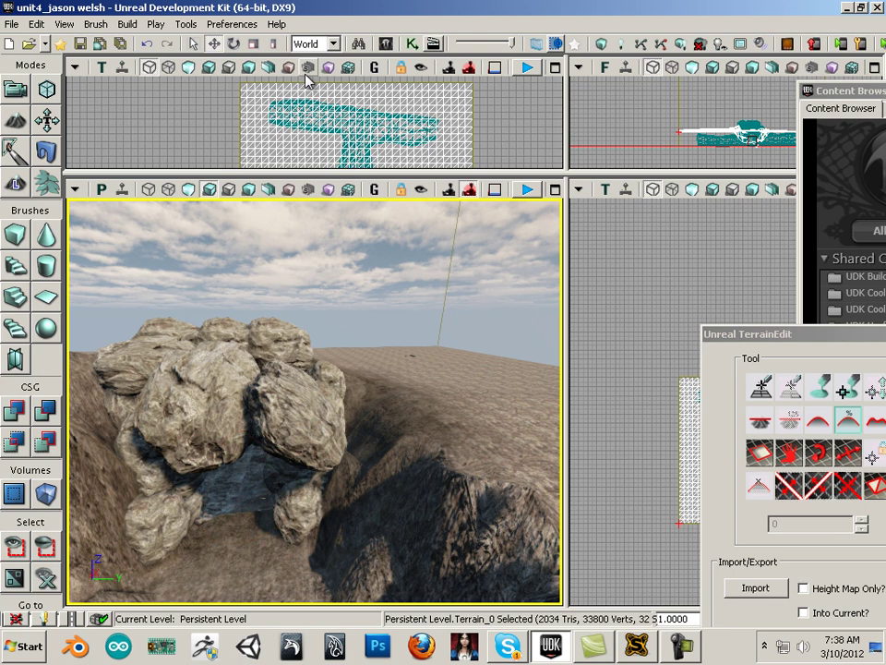
# Smooth the terrain mound beside the gap at the tunnel entrance, working from a viewpoint inside the tunnel.
pyautogui.moveTo(241, 545)
pyautogui.mouseDown()
pyautogui.moveTo(196, 560)
pyautogui.moveTo(178, 602)
pyautogui.moveTo(209, 189)
pyautogui.moveTo(603, 481)
pyautogui.moveTo(573, 601)
pyautogui.moveTo(371, 606)
pyautogui.moveTo(443, 617)
pyautogui.moveTo(433, 581)
pyautogui.moveTo(498, 372)
pyautogui.moveTo(567, 218)
pyautogui.moveTo(565, 198)
pyautogui.moveTo(578, 253)
pyautogui.moveTo(563, 325)
pyautogui.moveTo(536, 372)
pyautogui.moveTo(456, 362)
pyautogui.moveTo(555, 261)
pyautogui.moveTo(551, 351)
pyautogui.moveTo(579, 196)
pyautogui.mouseUp()
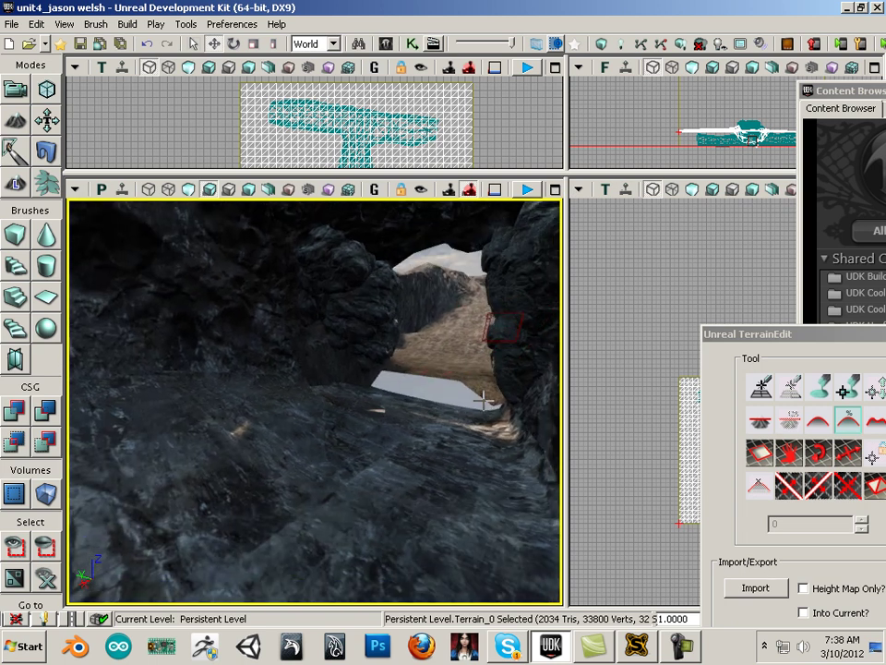
pyautogui.moveTo(484, 401); pyautogui.dragTo(517, 293)
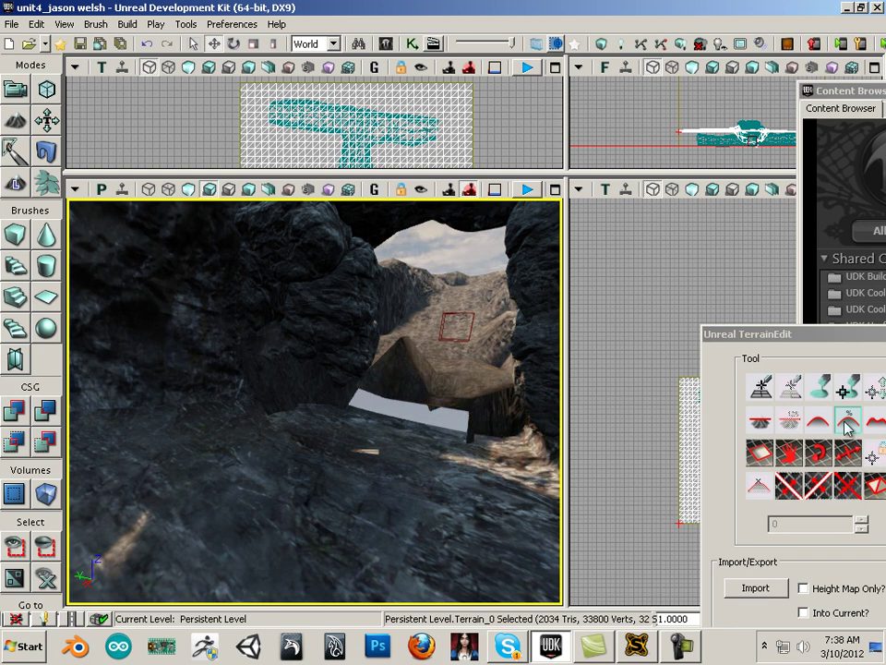
pyautogui.keyDown('ctrl'); pyautogui.click(506, 393); pyautogui.keyUp('ctrl')
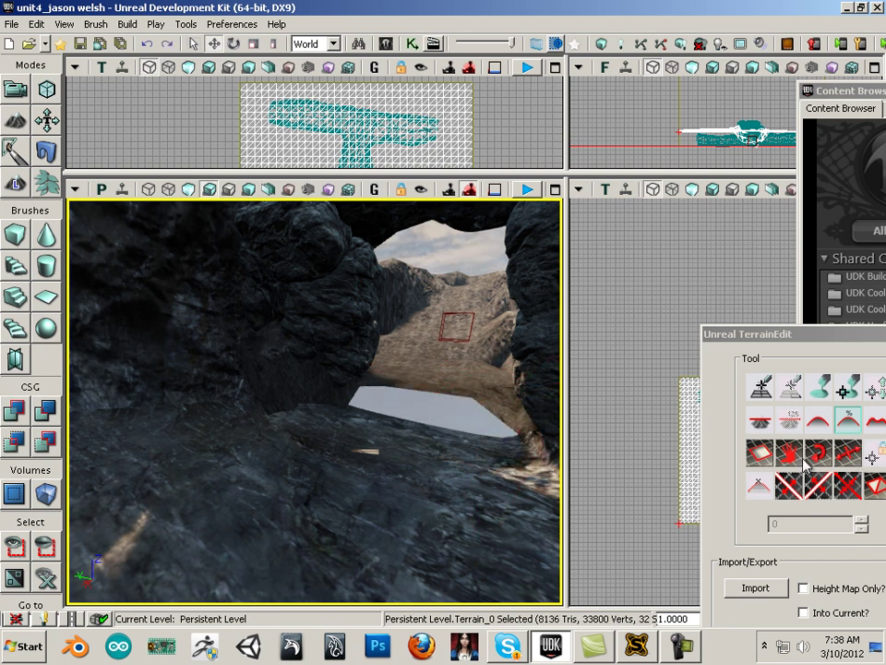
# Raise and lower the terrain at the cave mouth with the Paint tool to close the gap along the tunnel floor's edge.
pyautogui.click(810, 381)
pyautogui.moveTo(480, 389)
pyautogui.keyDown('ctrl'); pyautogui.mouseDown()
pyautogui.moveTo(420, 413)
pyautogui.moveTo(431, 420)
pyautogui.moveTo(427, 438)
pyautogui.moveTo(529, 260)
pyautogui.moveTo(414, 476)
pyautogui.moveTo(430, 479)
pyautogui.moveTo(382, 492)
pyautogui.mouseUp(); pyautogui.keyUp('ctrl')
pyautogui.moveTo(463, 486)
pyautogui.keyDown('ctrl'); pyautogui.mouseDown()
pyautogui.moveTo(457, 453)
pyautogui.moveTo(460, 470)
pyautogui.moveTo(431, 482)
pyautogui.mouseUp(); pyautogui.keyUp('ctrl')
pyautogui.keyDown('ctrl'); pyautogui.moveTo(406, 490); pyautogui.dragTo(412, 485, button='right'); pyautogui.keyUp('ctrl')
pyautogui.moveTo(397, 492)
pyautogui.mouseDown()
pyautogui.moveTo(388, 512)
pyautogui.moveTo(471, 424)
pyautogui.moveTo(458, 465)
pyautogui.mouseUp()
pyautogui.moveTo(383, 565)
pyautogui.keyDown('ctrl'); pyautogui.mouseDown(button='right')
pyautogui.moveTo(428, 528)
pyautogui.moveTo(419, 529)
pyautogui.mouseUp(button='right'); pyautogui.keyUp('ctrl')
pyautogui.moveTo(440, 498)
pyautogui.keyDown('ctrl'); pyautogui.mouseDown()
pyautogui.moveTo(434, 527)
pyautogui.moveTo(344, 554)
pyautogui.moveTo(399, 506)
pyautogui.moveTo(410, 464)
pyautogui.moveTo(394, 452)
pyautogui.mouseUp(); pyautogui.keyUp('ctrl')
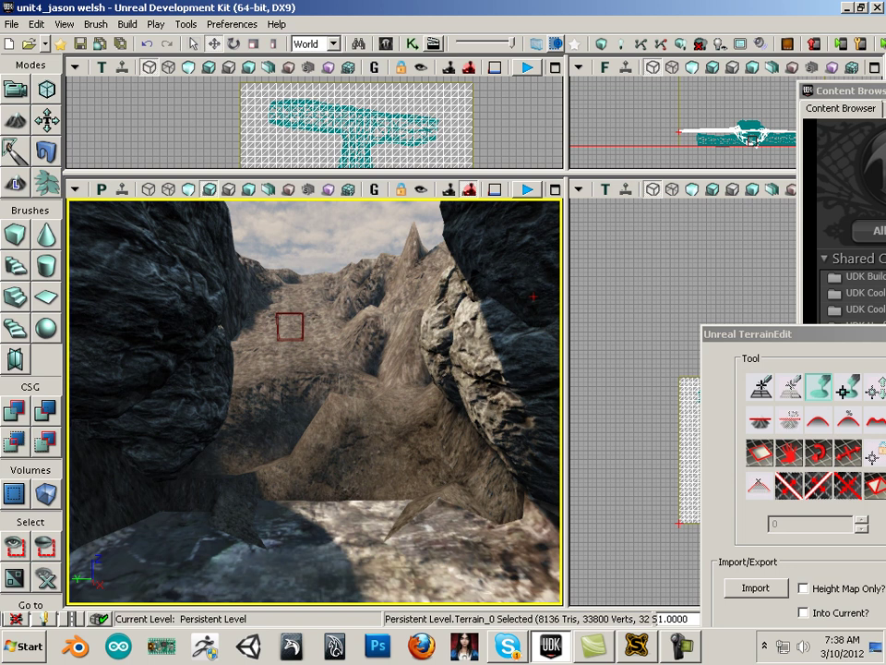
# Lower the terrain spike poking through the tunnel floor's edge, using the Paint tool with a small brush.
pyautogui.click(876, 453)
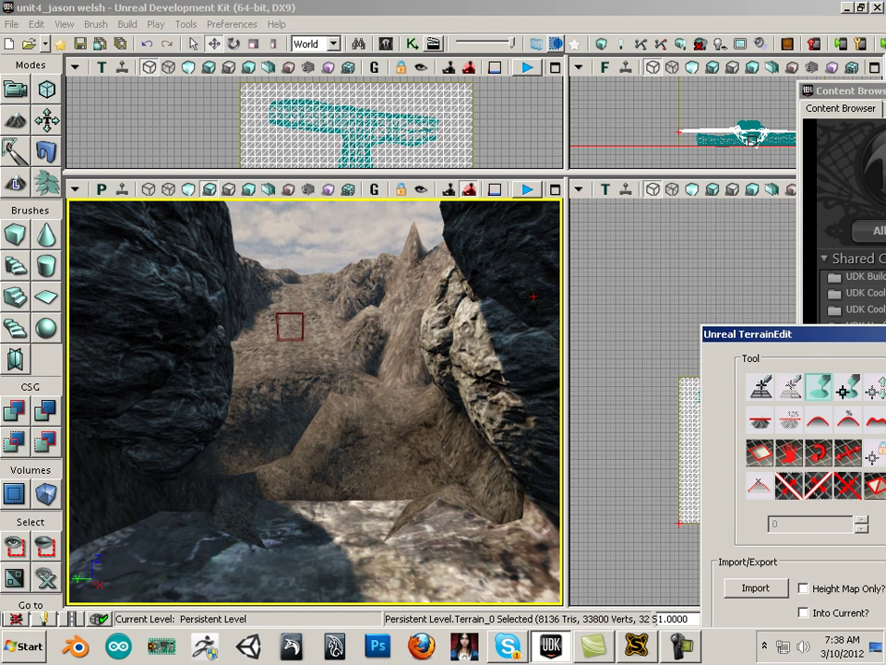
pyautogui.click(430, 490)
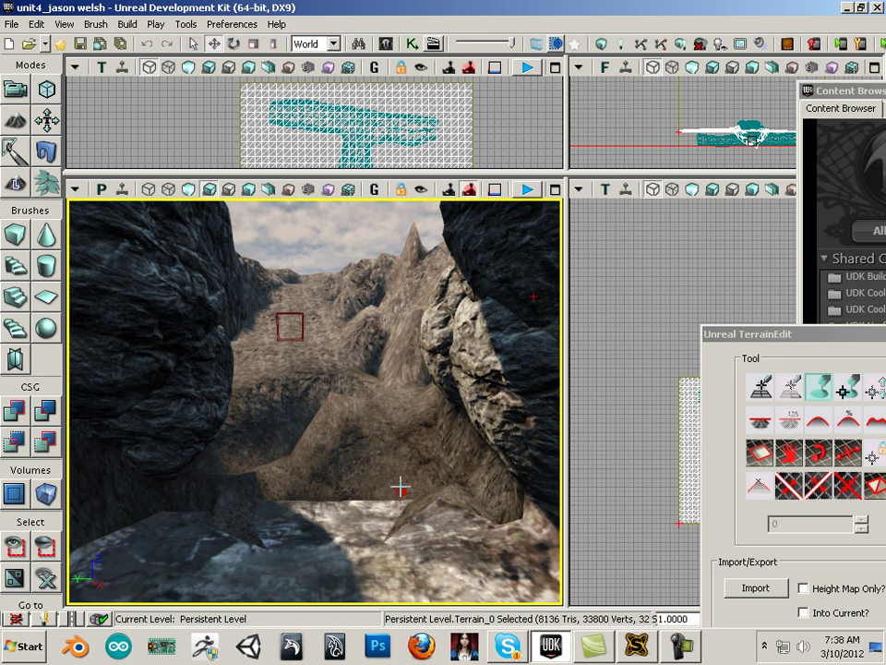
pyautogui.click(792, 334)
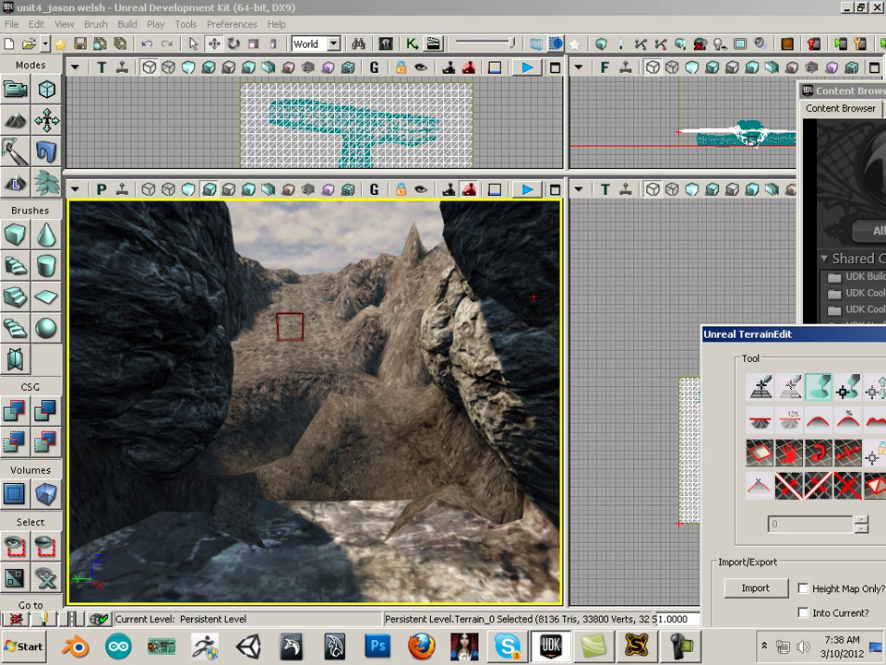
pyautogui.click(386, 492)
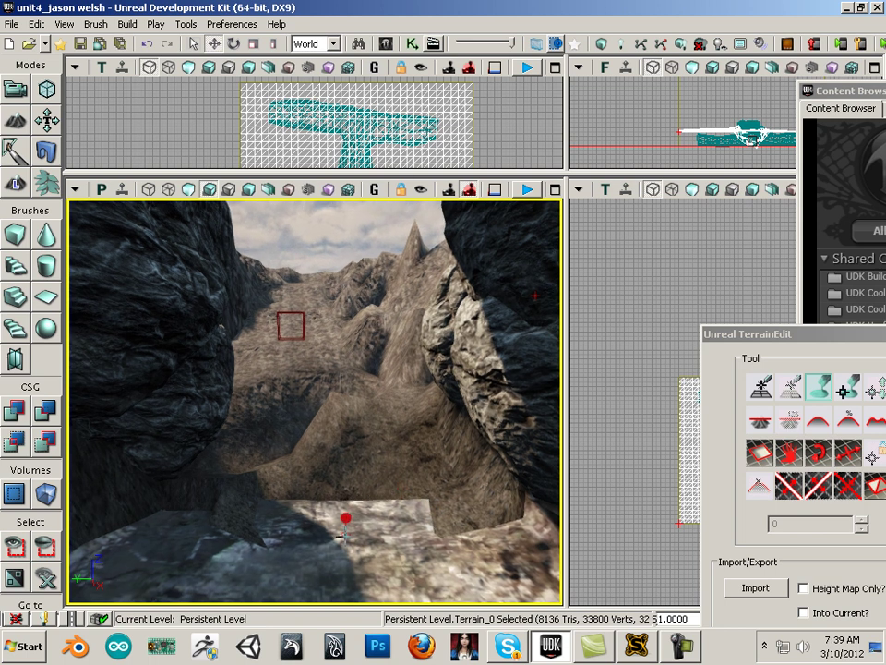
pyautogui.moveTo(346, 527); pyautogui.dragTo(344, 531, button='right')
pyautogui.moveTo(346, 516); pyautogui.dragTo(341, 438)
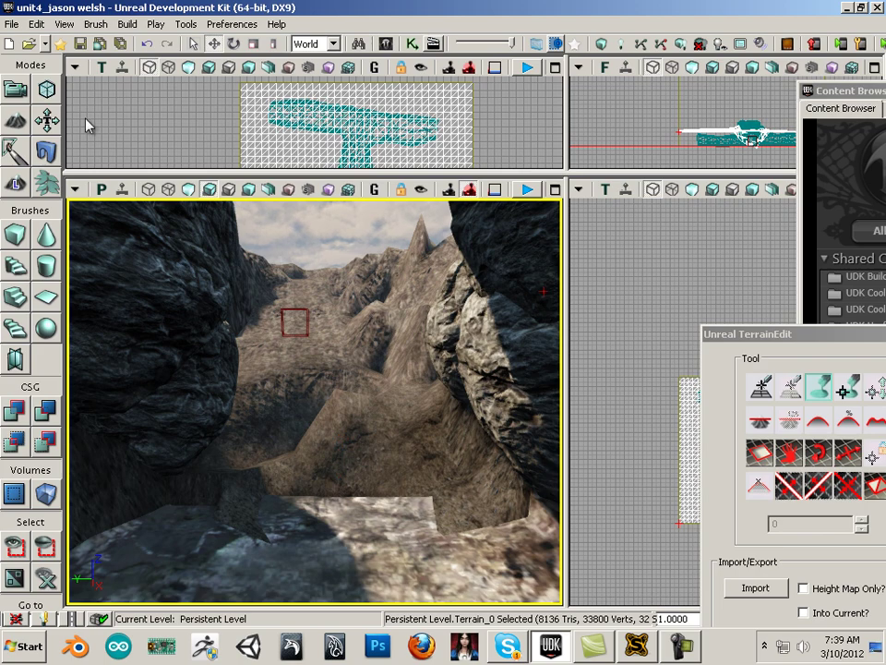
# Leave terrain editing and playtest from the ground just outside the cave mouth.
pyautogui.click(15, 88)
pyautogui.rightClick(396, 470)
pyautogui.click(436, 435)
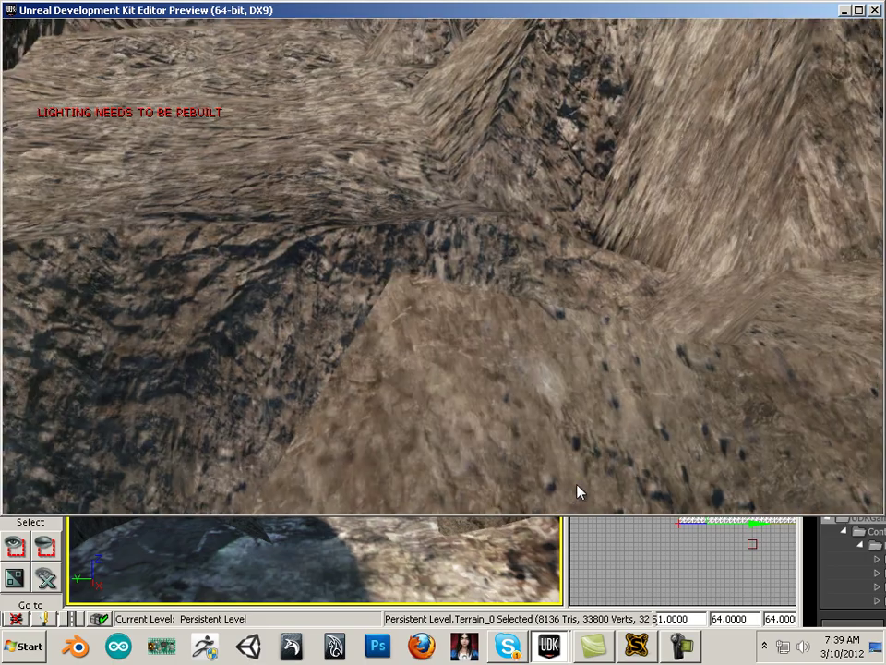
pyautogui.press('Escape')
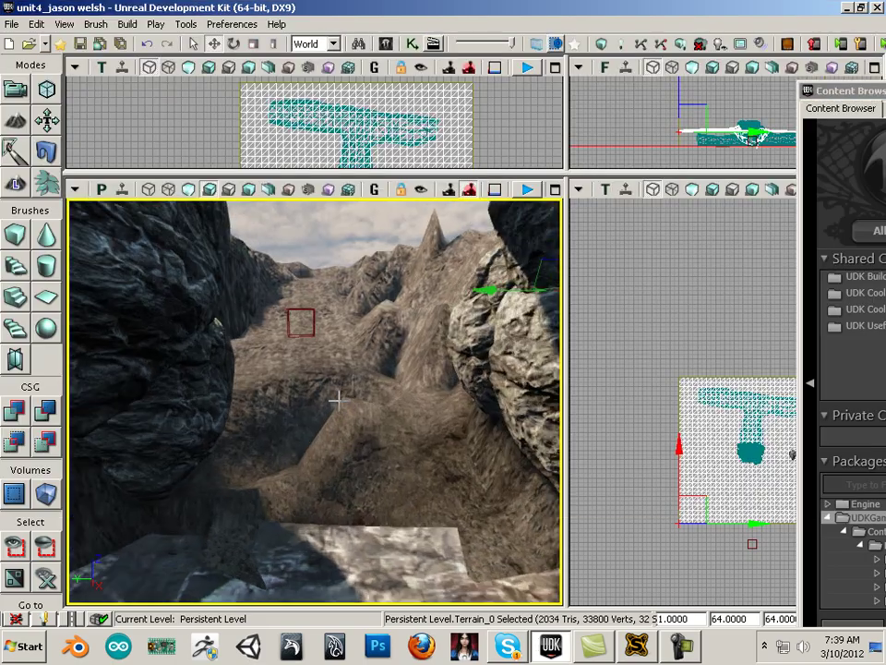
# Playtest from the valley path outside, walking to the cave entrance to check the ledge where terrain meets tunnel floor.
pyautogui.moveTo(359, 202); pyautogui.dragTo(358, 166, button='right')
pyautogui.rightClick(301, 425)
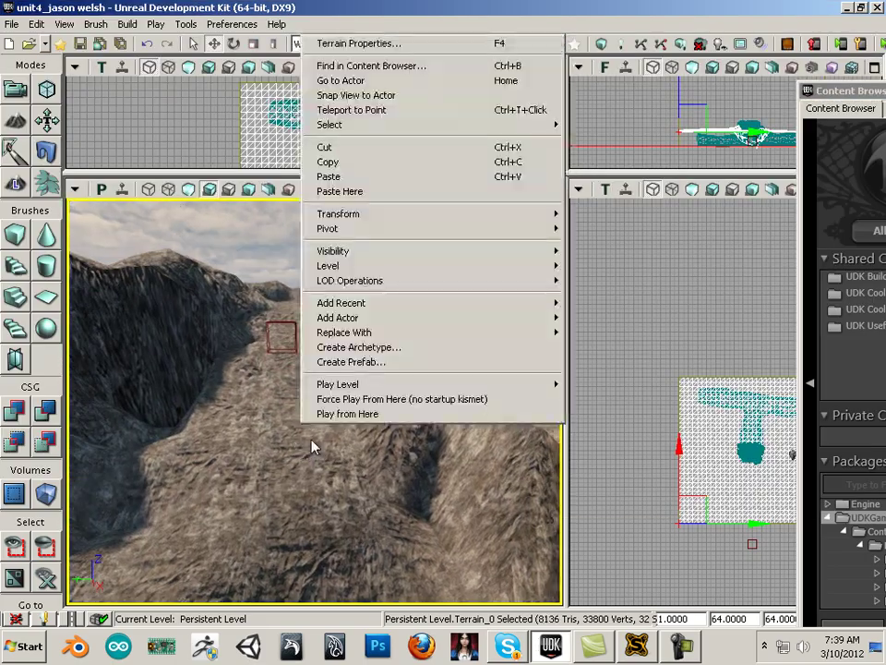
pyautogui.click(343, 414)
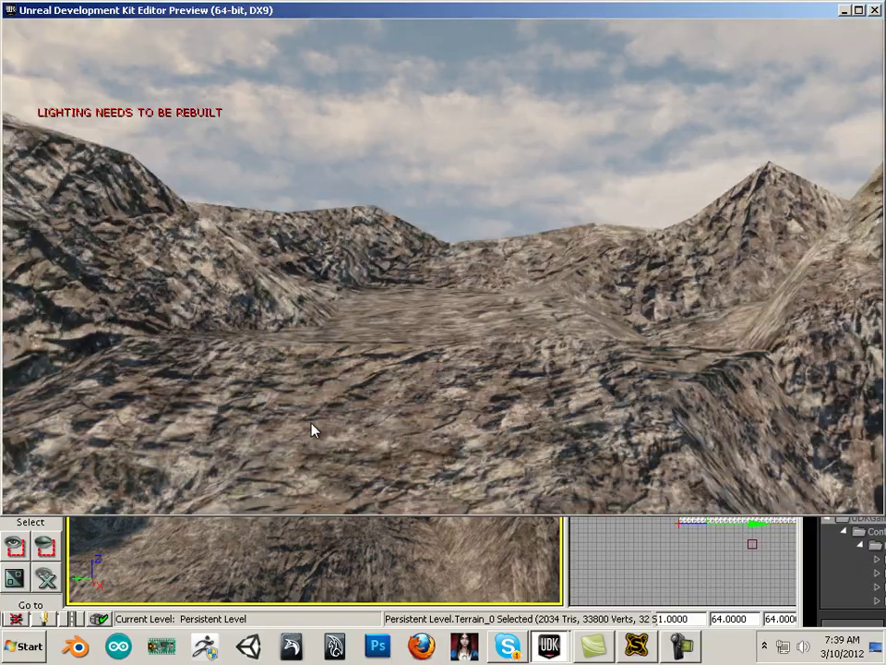
pyautogui.press('w')
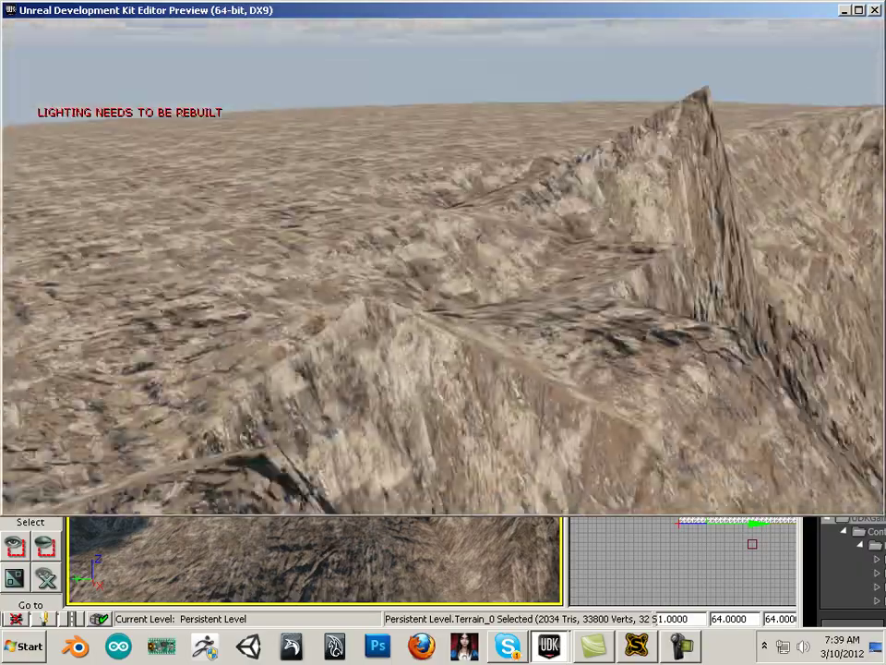
pyautogui.press('w')
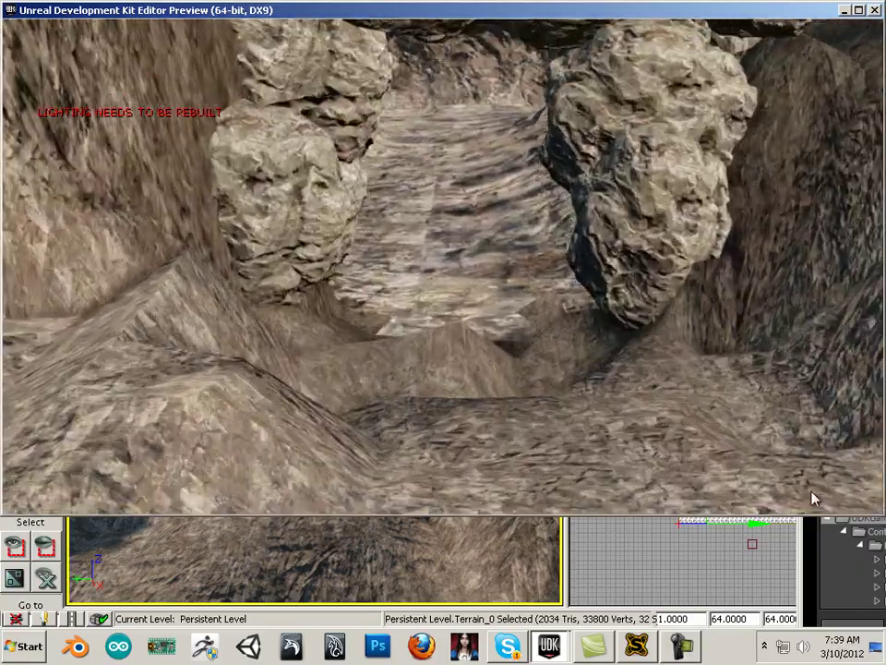
pyautogui.press('w')
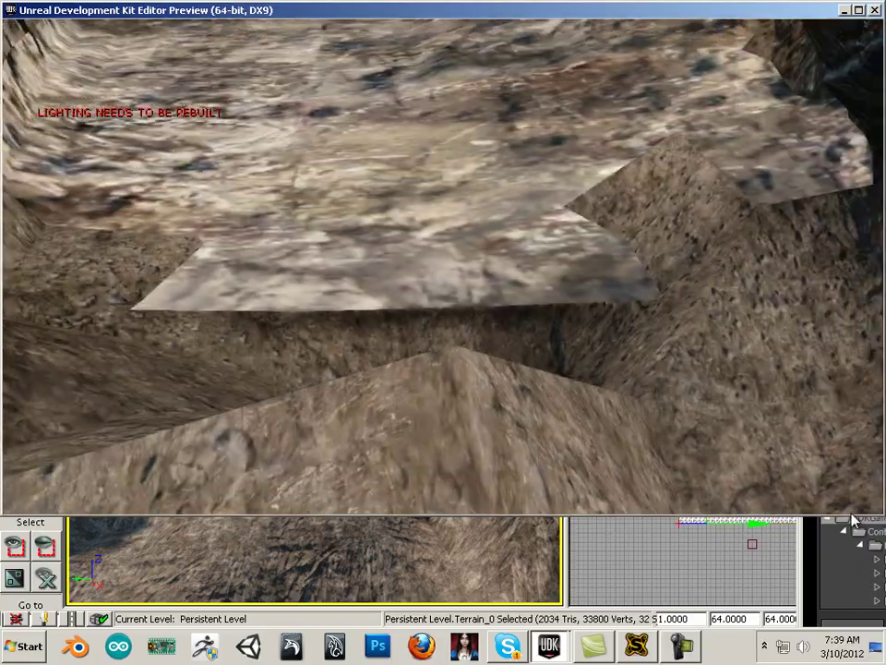
pyautogui.press('w')
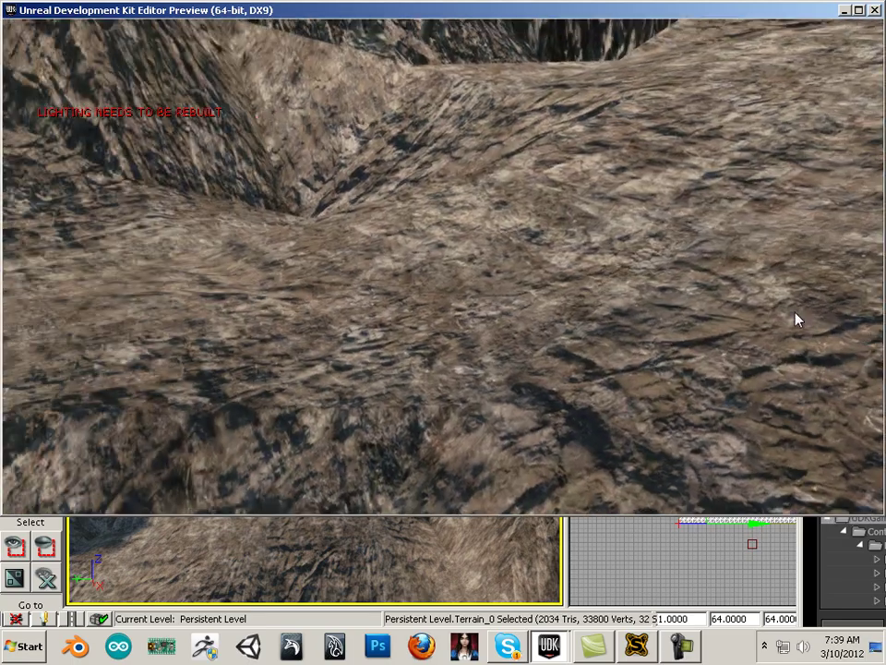
pyautogui.press('Escape')
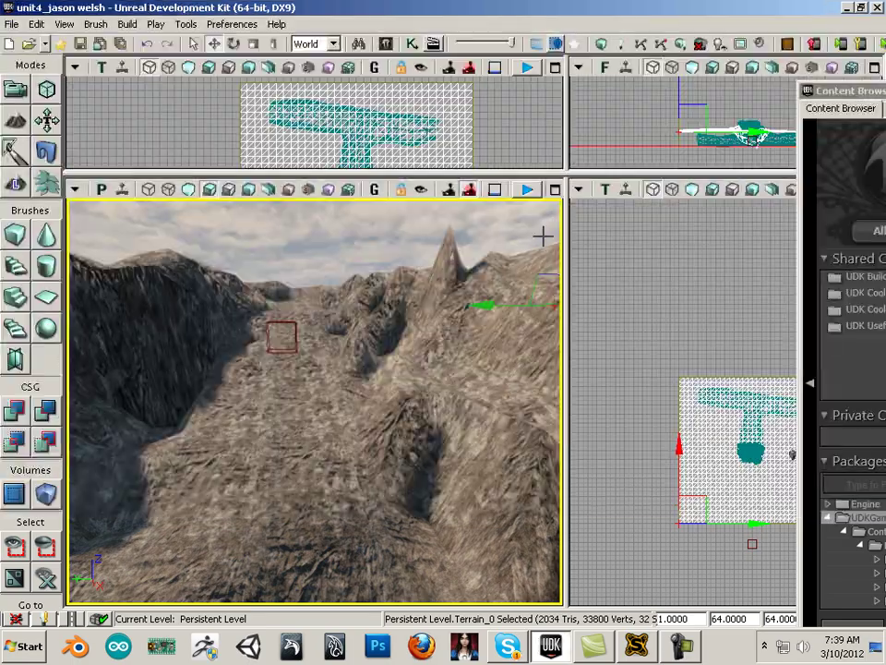
# Return to terrain editing, set the brush radius to 252 and smooth the mound at the cave mouth.
pyautogui.moveTo(510, 456); pyautogui.dragTo(256, 589)
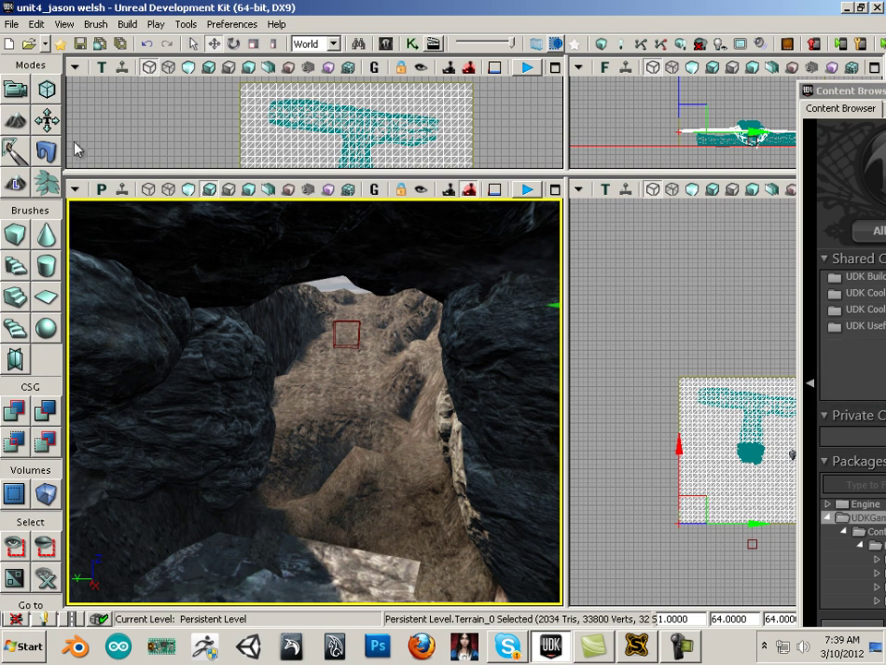
pyautogui.click(11, 122)
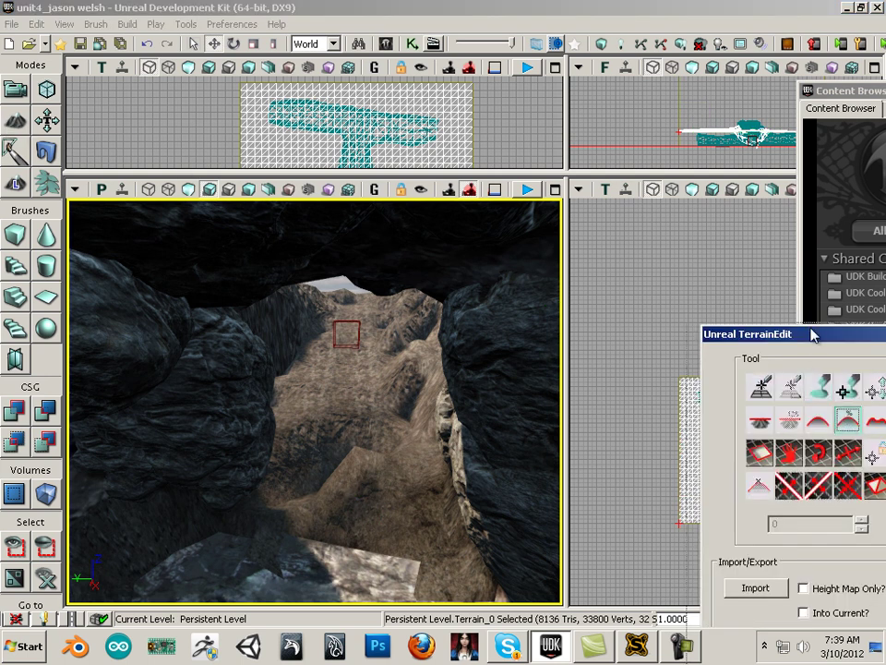
pyautogui.moveTo(812, 335); pyautogui.dragTo(501, 191)
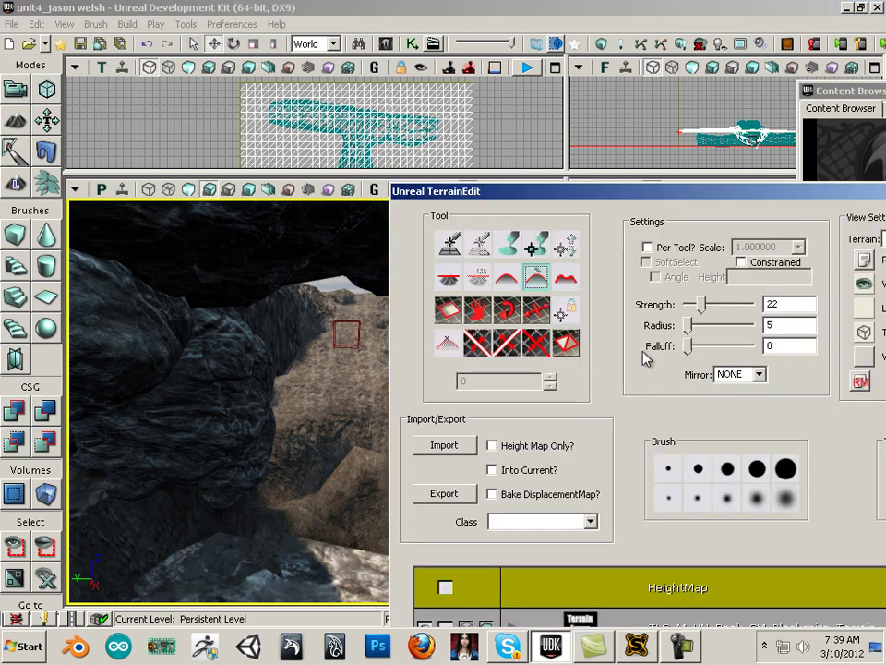
pyautogui.click(366, 529)
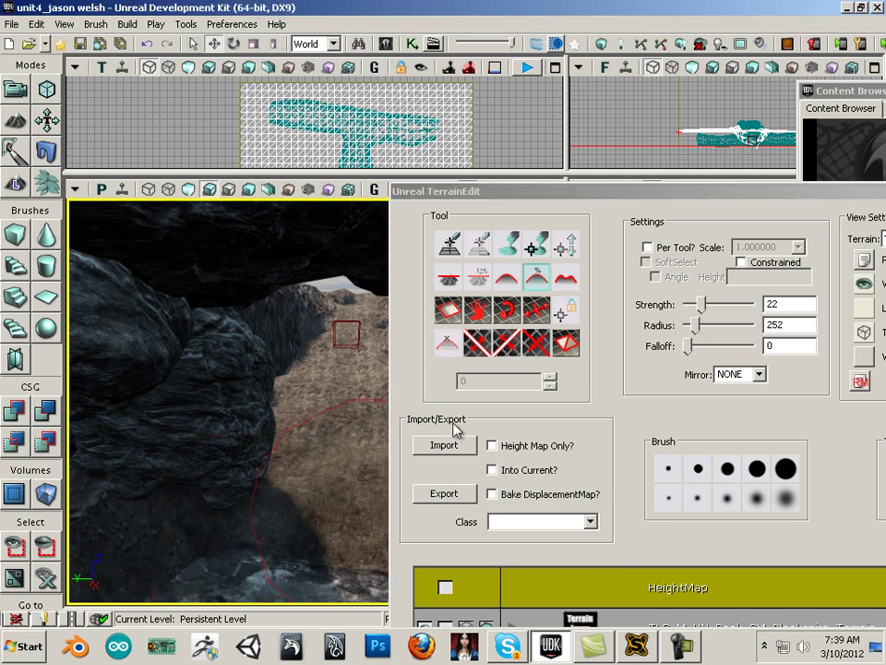
pyautogui.moveTo(536, 205); pyautogui.dragTo(809, 273)
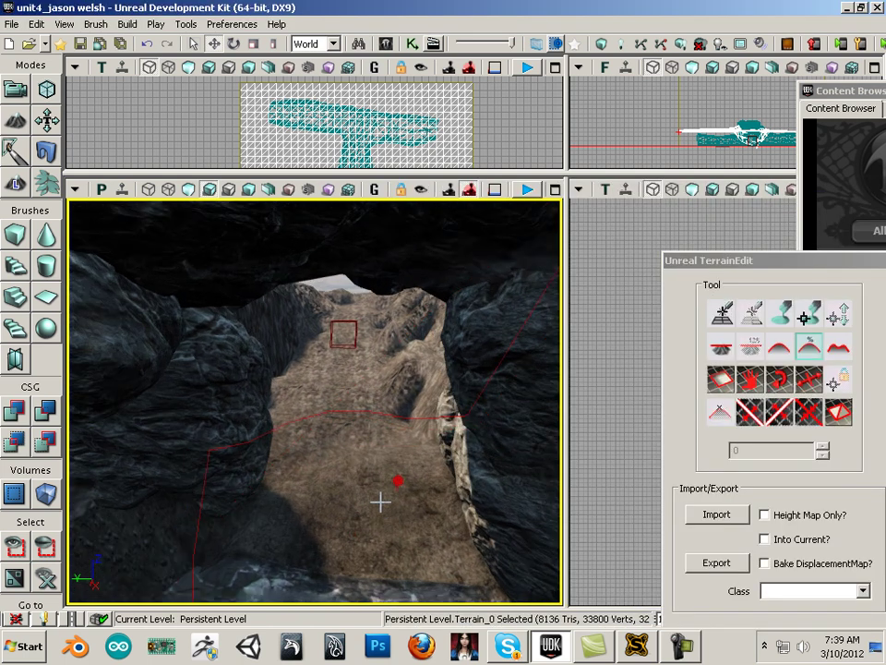
pyautogui.moveTo(376, 574); pyautogui.dragTo(360, 565)
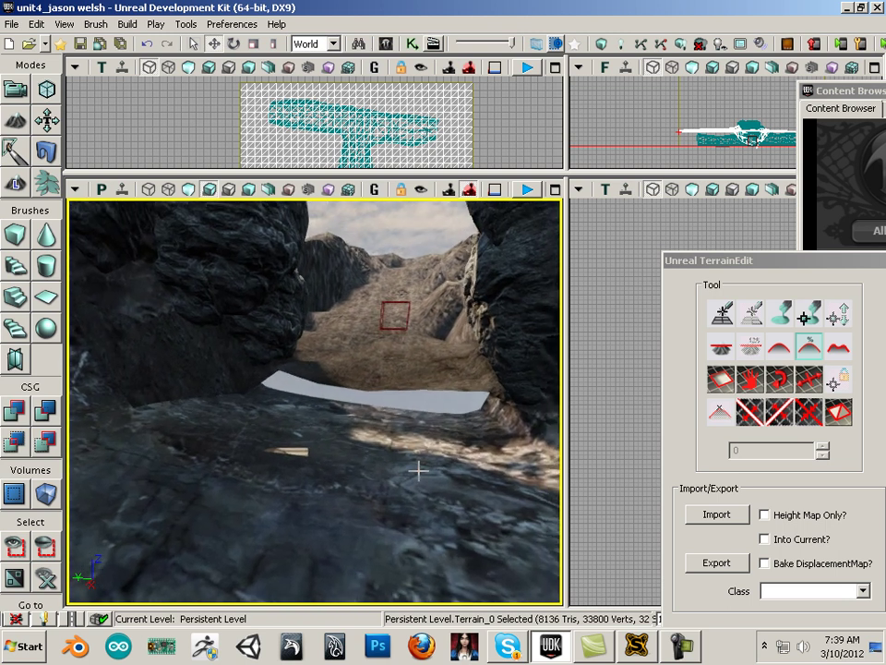
# Use the Paint tool to adjust the terrain height across the gap between the smoothed ground and the tunnel floor.
pyautogui.click(782, 355)
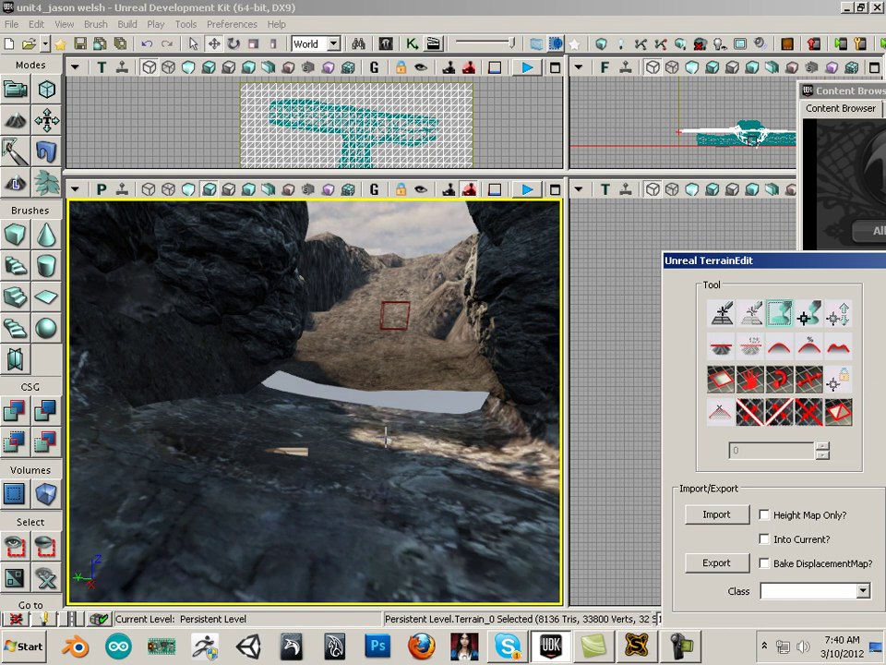
pyautogui.keyDown('ctrl'); pyautogui.rightClick(379, 391); pyautogui.keyUp('ctrl')
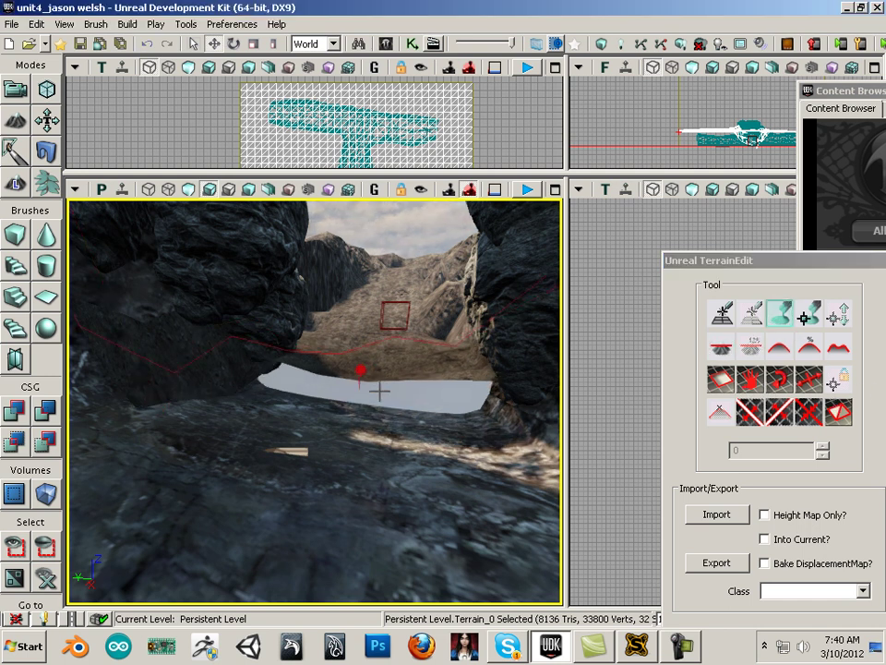
pyautogui.moveTo(380, 373)
pyautogui.keyDown('ctrl'); pyautogui.mouseDown()
pyautogui.moveTo(361, 397)
pyautogui.moveTo(379, 401)
pyautogui.moveTo(423, 445)
pyautogui.moveTo(442, 345)
pyautogui.moveTo(347, 520)
pyautogui.mouseUp(); pyautogui.keyUp('ctrl')
pyautogui.keyDown('ctrl'); pyautogui.moveTo(347, 519); pyautogui.dragTo(345, 523, button='right'); pyautogui.keyUp('ctrl')
pyautogui.moveTo(346, 522)
pyautogui.keyDown('ctrl'); pyautogui.mouseDown()
pyautogui.moveTo(346, 540)
pyautogui.moveTo(352, 517)
pyautogui.mouseUp(); pyautogui.keyUp('ctrl')
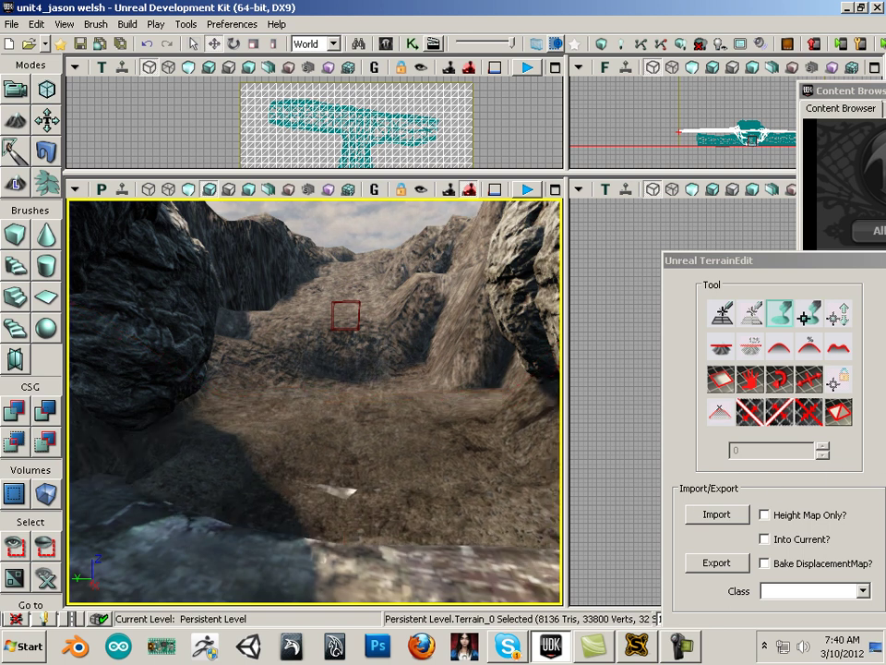
# Refine the terrain height along the tunnel floor's front edge with a smaller Paint brush so the surfaces meet.
pyautogui.click(757, 260)
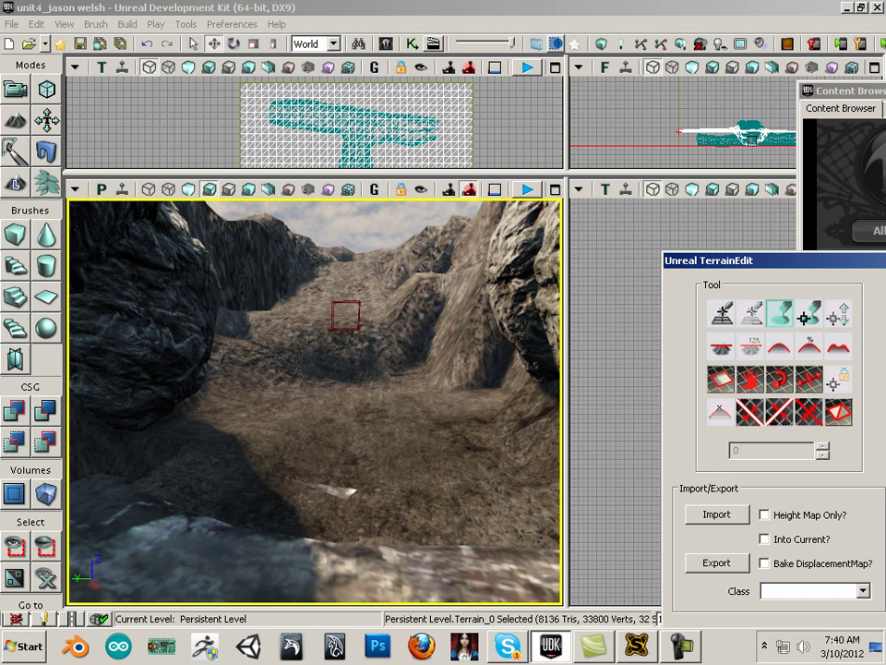
pyautogui.click(324, 539)
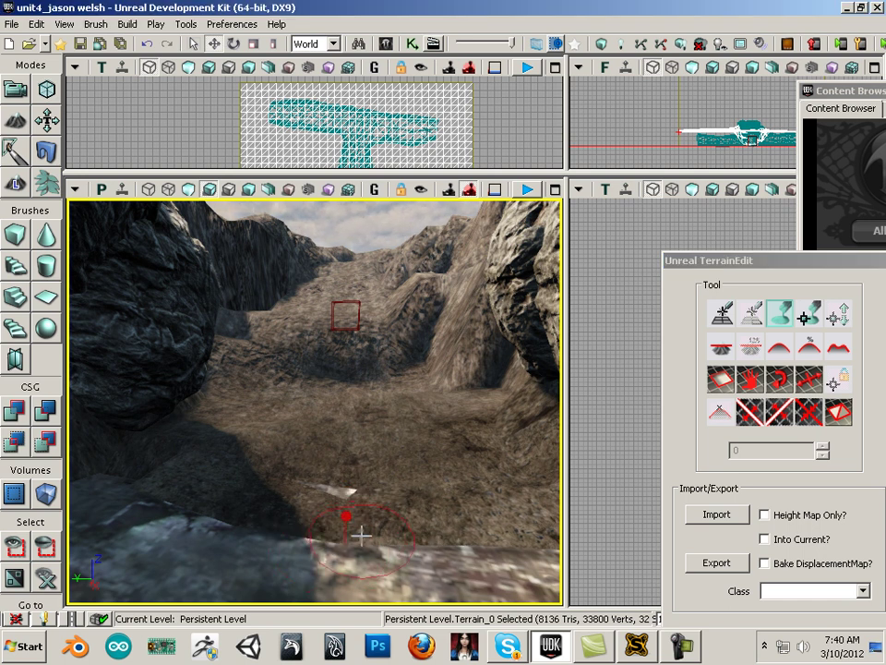
pyautogui.keyDown('ctrl'); pyautogui.moveTo(361, 536); pyautogui.dragTo(358, 533); pyautogui.keyUp('ctrl')
pyautogui.keyDown('ctrl'); pyautogui.moveTo(358, 533); pyautogui.dragTo(357, 493, button='right'); pyautogui.keyUp('ctrl')
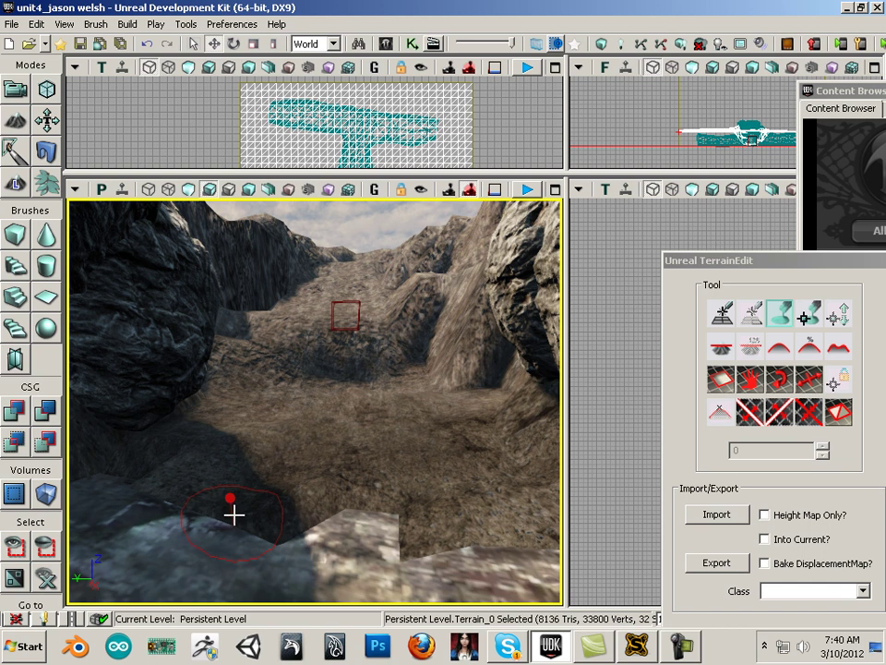
pyautogui.keyDown('ctrl'); pyautogui.moveTo(414, 538); pyautogui.dragTo(451, 547); pyautogui.keyUp('ctrl')
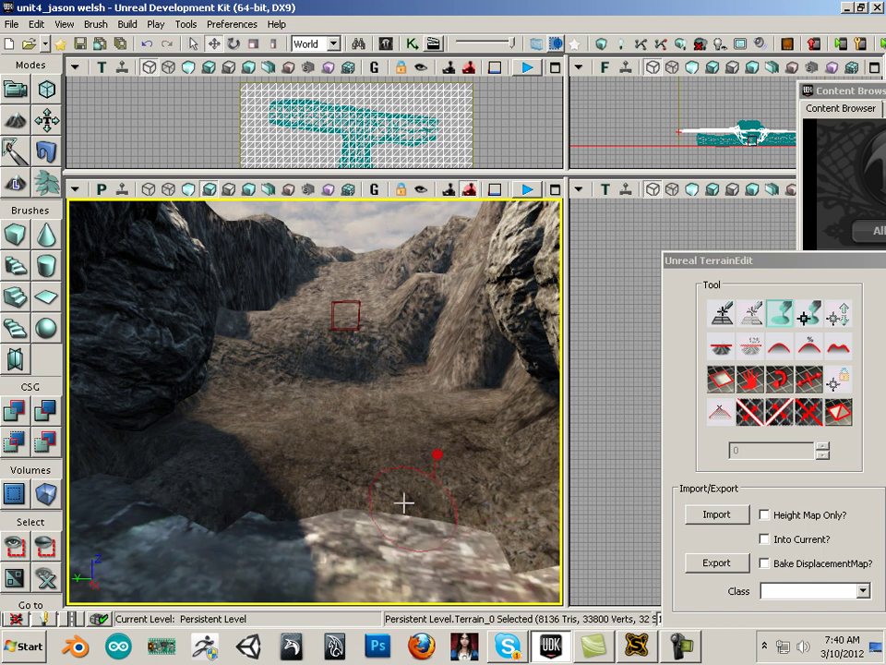
# Adjust the terrain height at the tunnel floor's front edge with the Paint brush and playtest walking from the valley into the tunnel and back.
pyautogui.moveTo(403, 504)
pyautogui.keyDown('ctrl'); pyautogui.mouseDown(button='right')
pyautogui.moveTo(370, 490)
pyautogui.moveTo(445, 505)
pyautogui.mouseUp(button='right'); pyautogui.keyUp('ctrl')
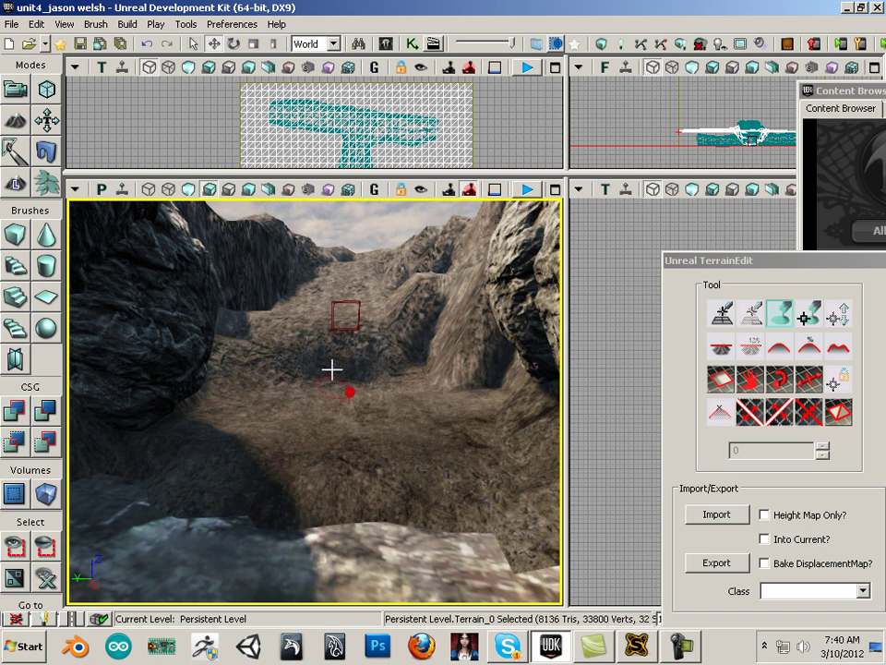
pyautogui.moveTo(332, 369); pyautogui.dragTo(321, 283)
pyautogui.rightClick(304, 475)
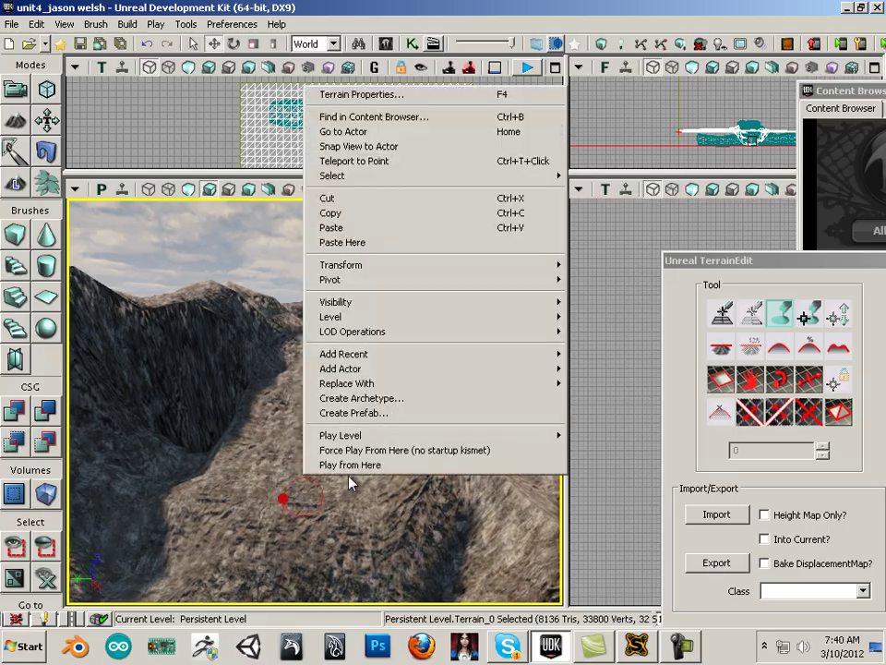
pyautogui.click(350, 465)
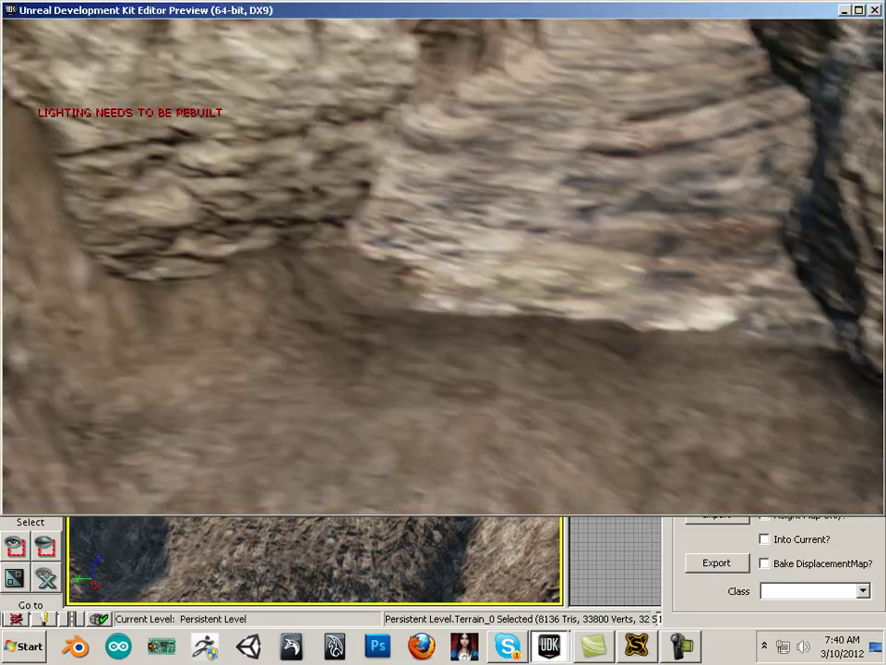
pyautogui.press('w')
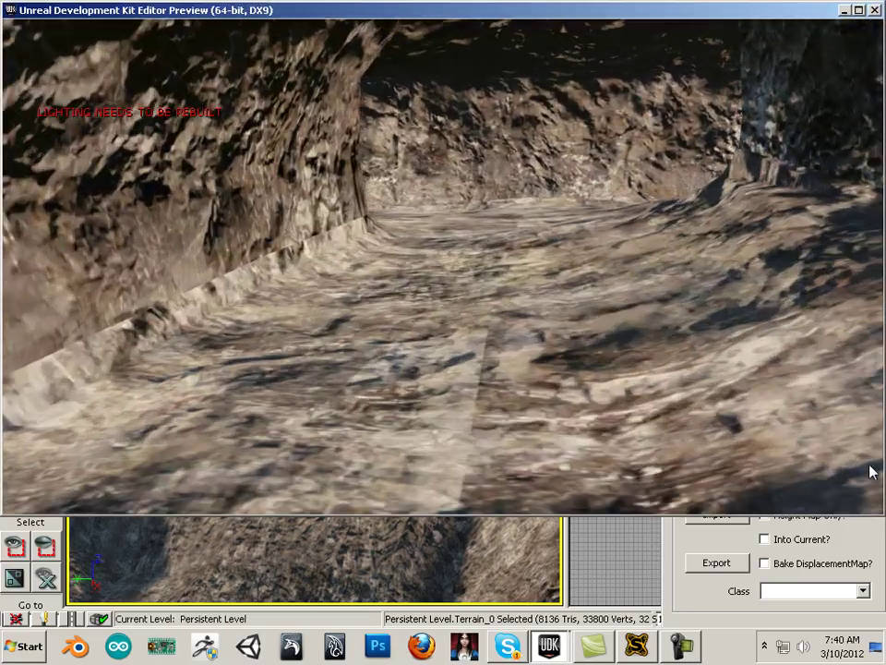
pyautogui.press('w')
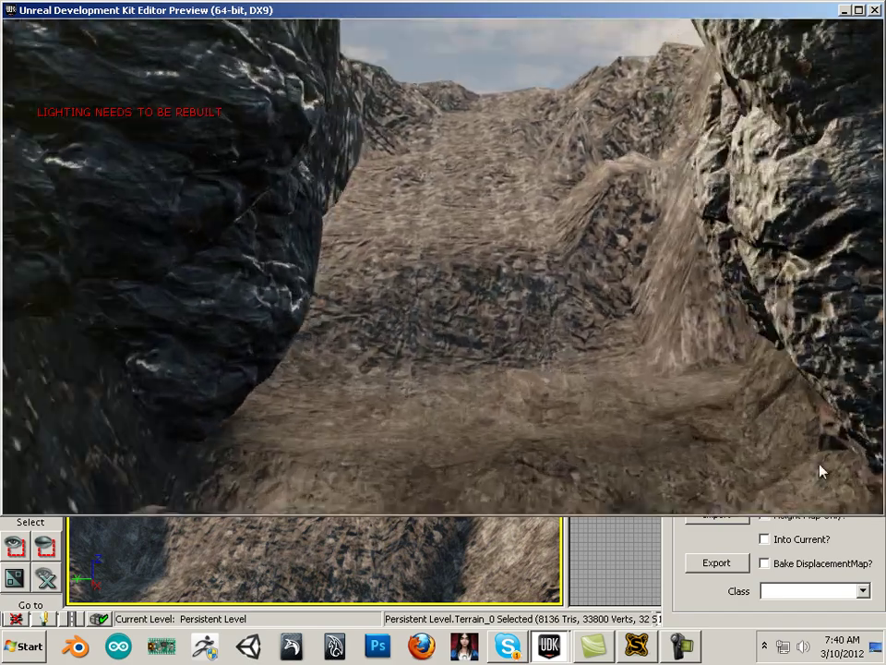
# Playtest up the valley and onto the plateau, examining the rock cave entrance and surrounding terrain from above.
pyautogui.press('w')
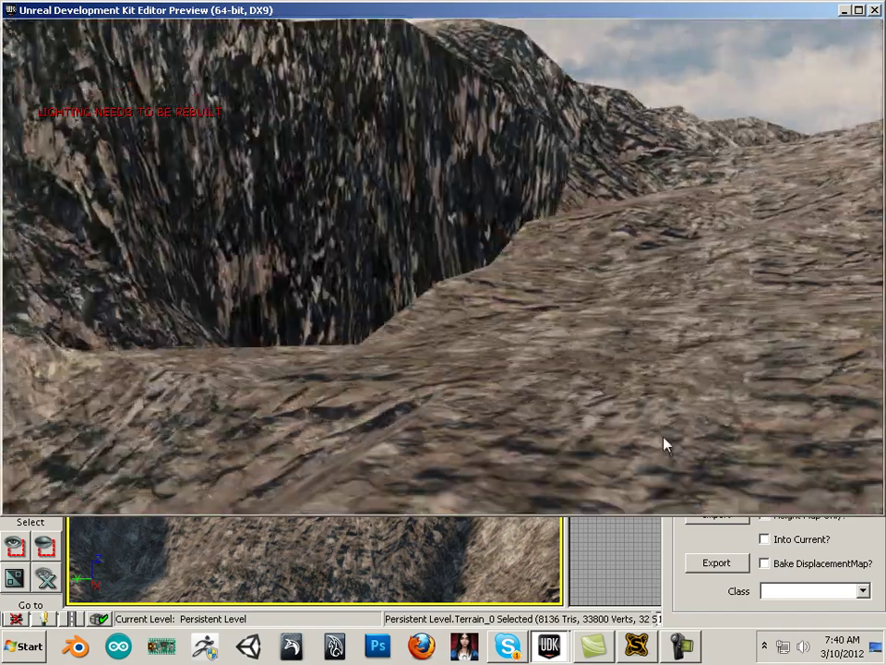
pyautogui.press('w')
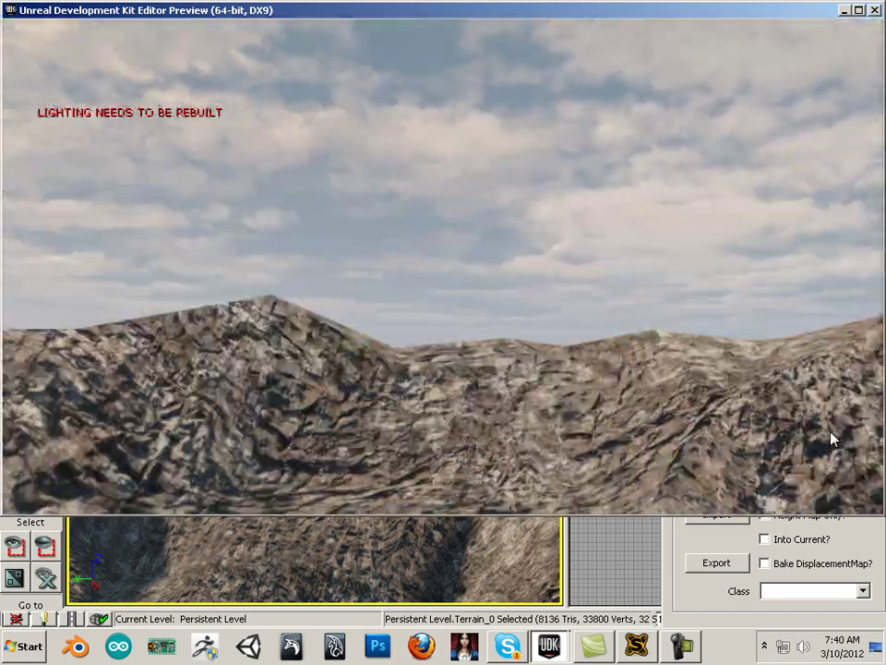
pyautogui.press('w')
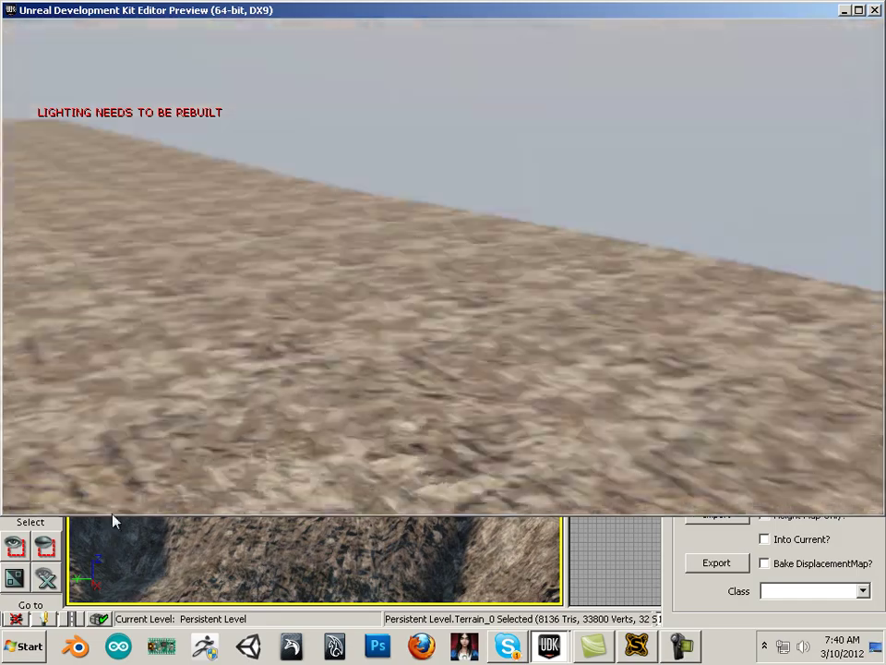
pyautogui.press('w')
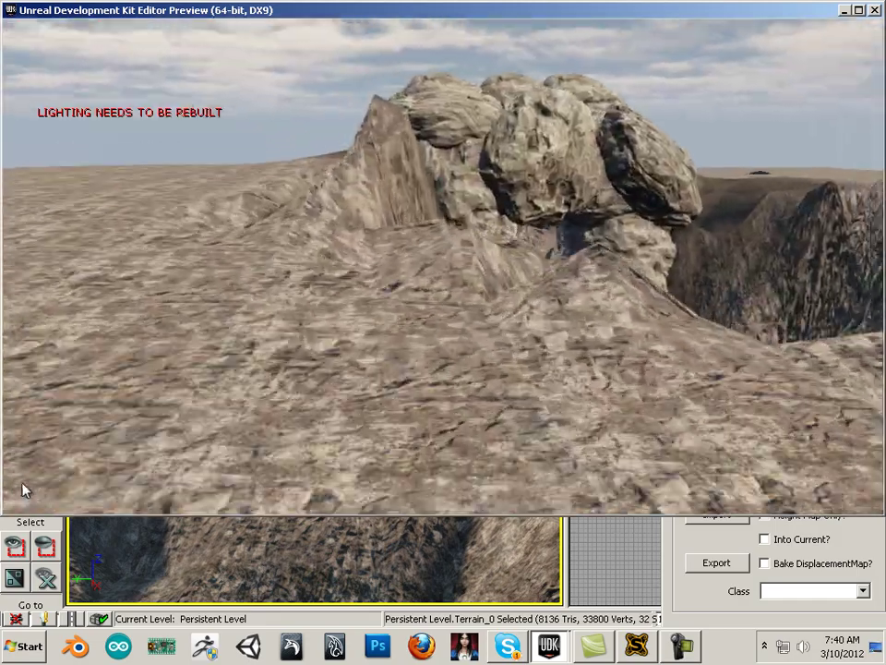
pyautogui.press('w')
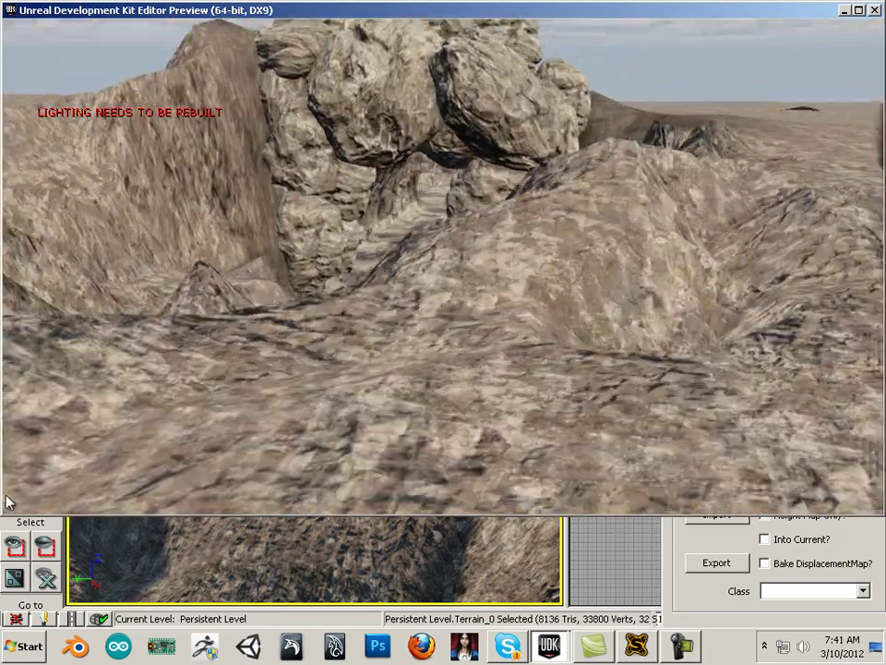
pyautogui.press('w')
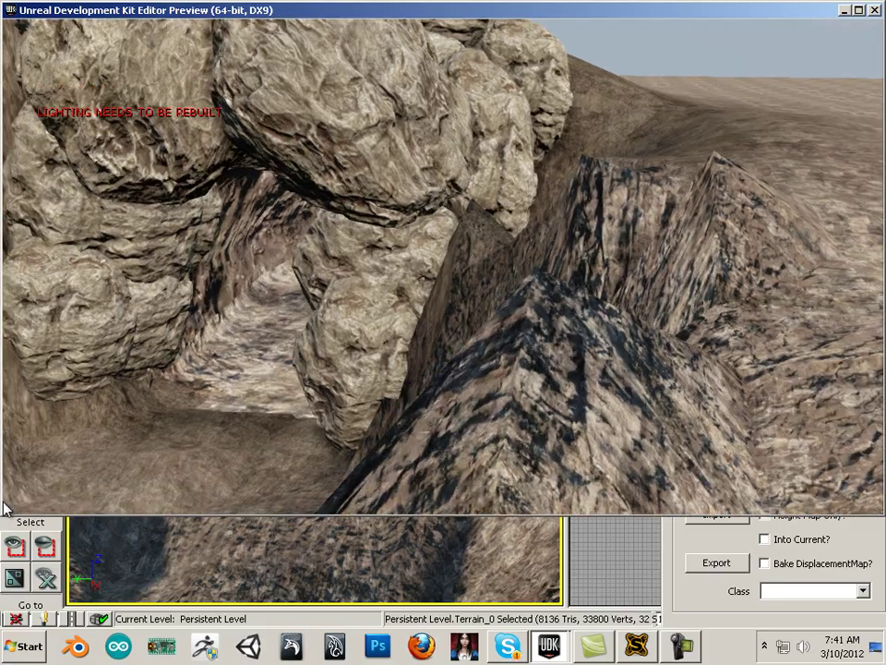
# Playtest the slope beside and behind the entrance boulders, checking for gaps between the rocks and the terrain.
pyautogui.press('w')
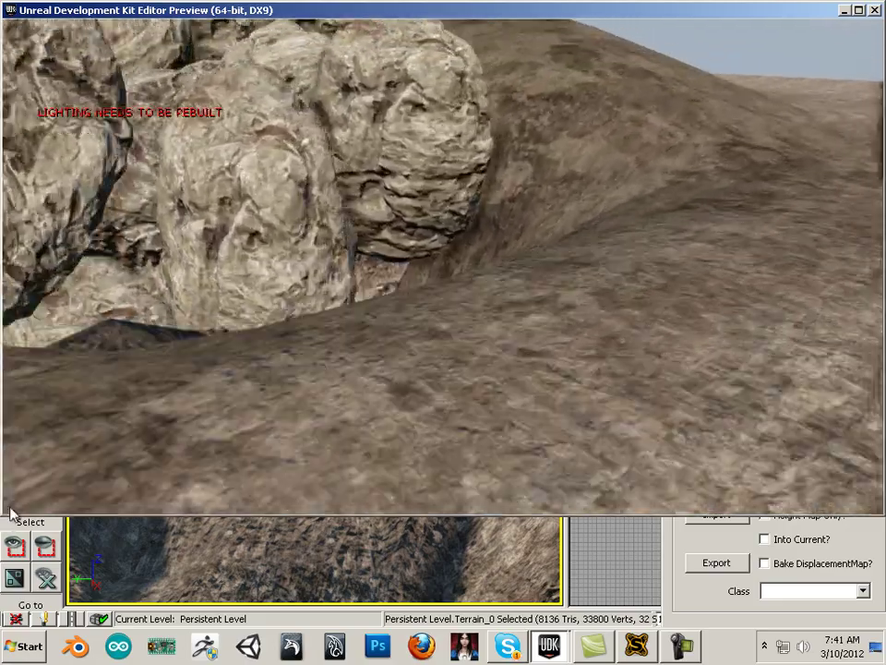
pyautogui.press('w')
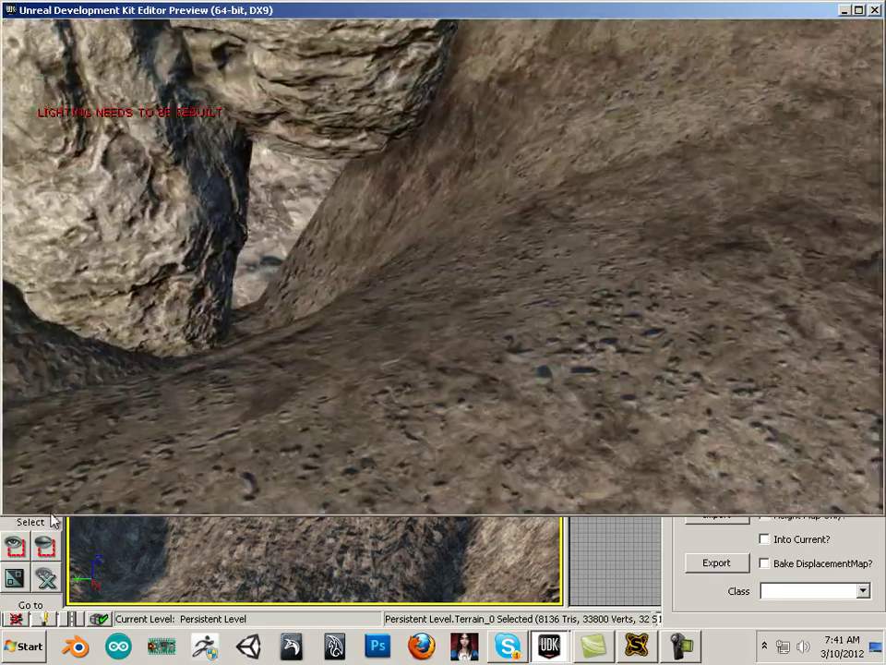
pyautogui.press('w')
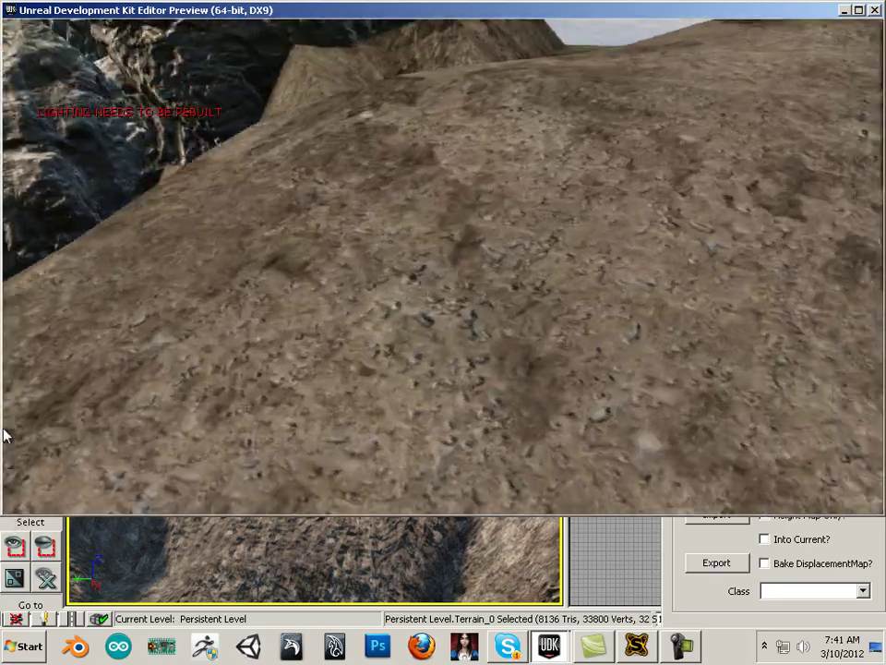
pyautogui.press('w')
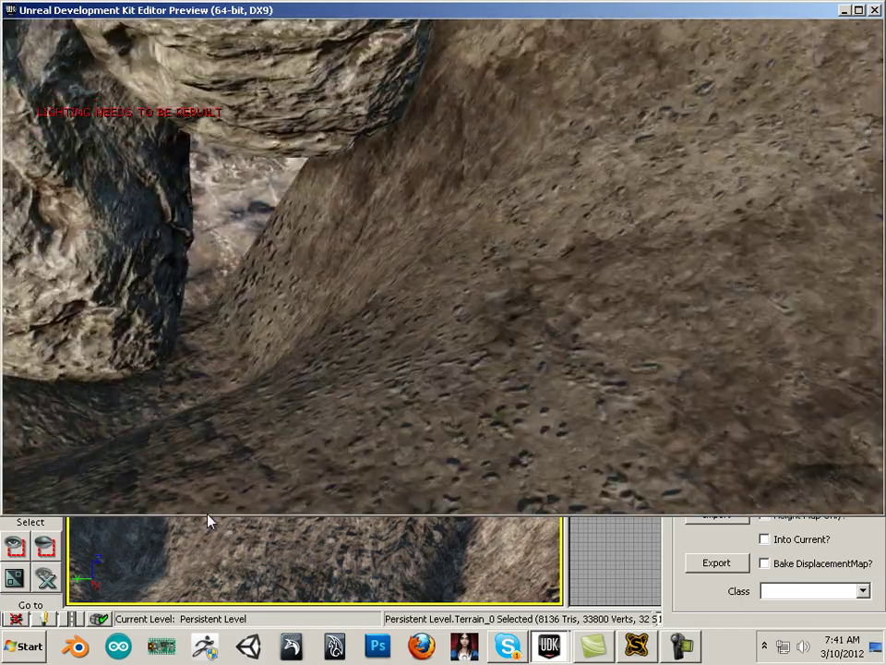
pyautogui.press('w')
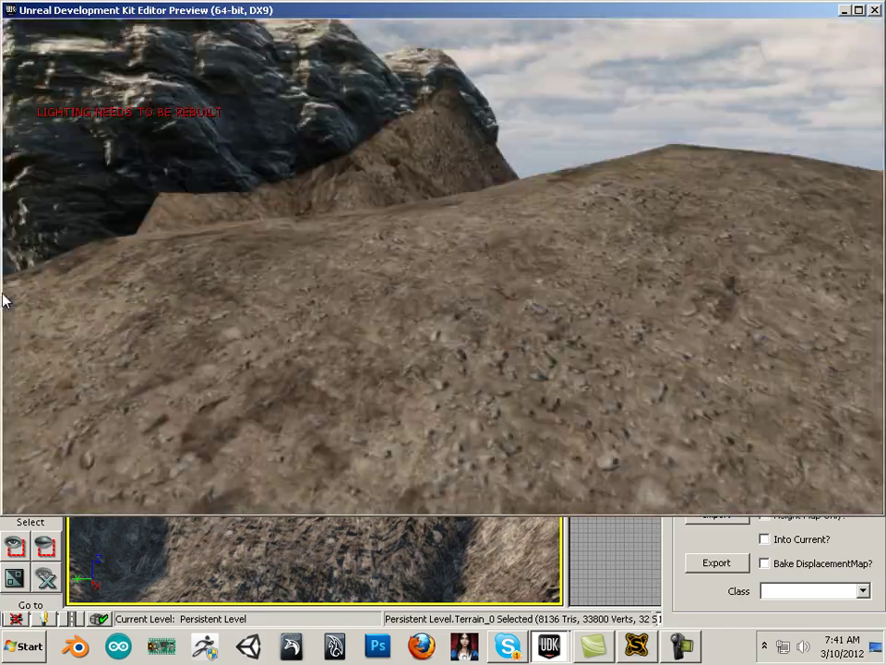
pyautogui.press('w')
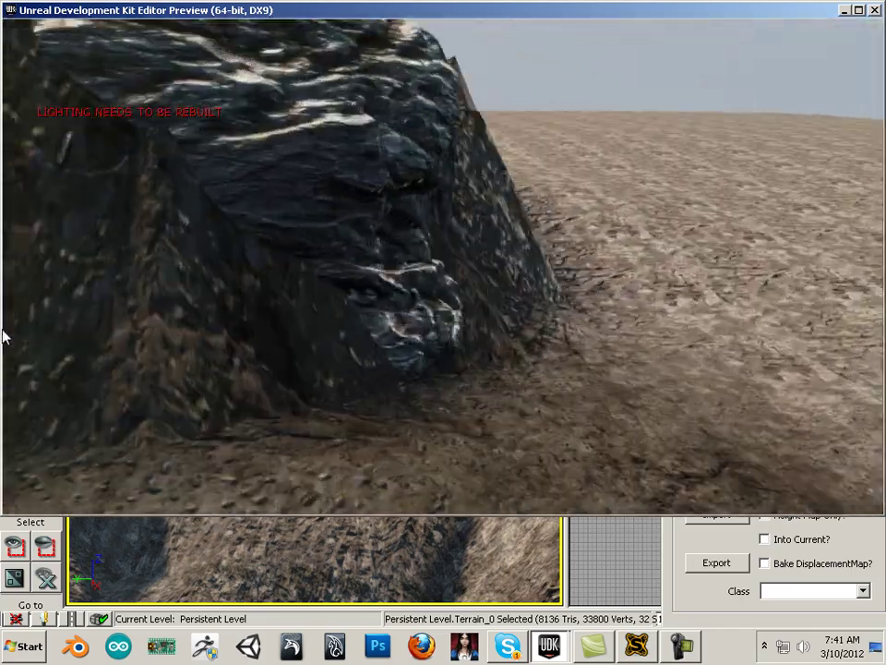
pyautogui.press('w')
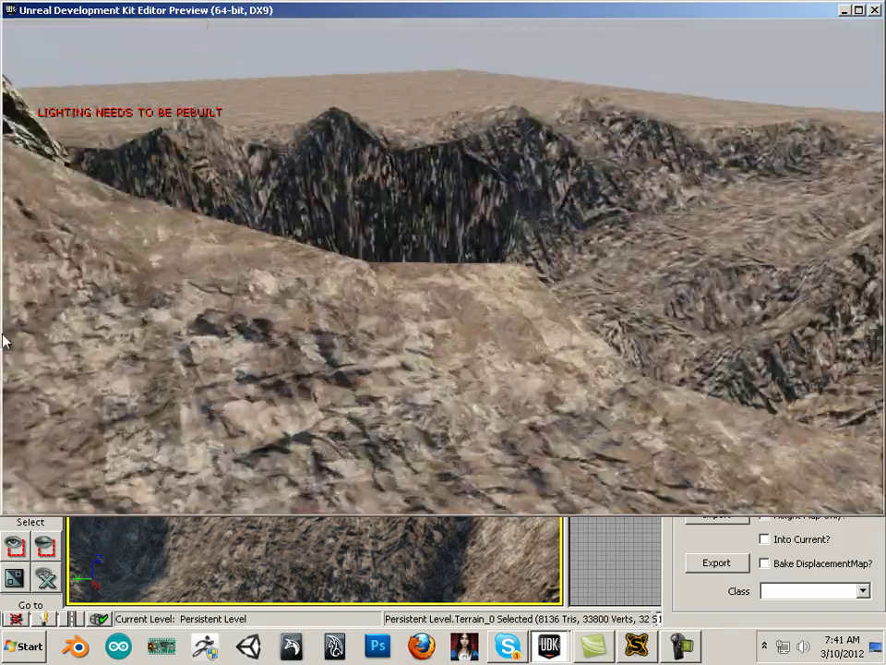
# Playtest back through the cave mouth into the tunnel and out, checking the transition between terrain and tunnel floor.
pyautogui.press('w')
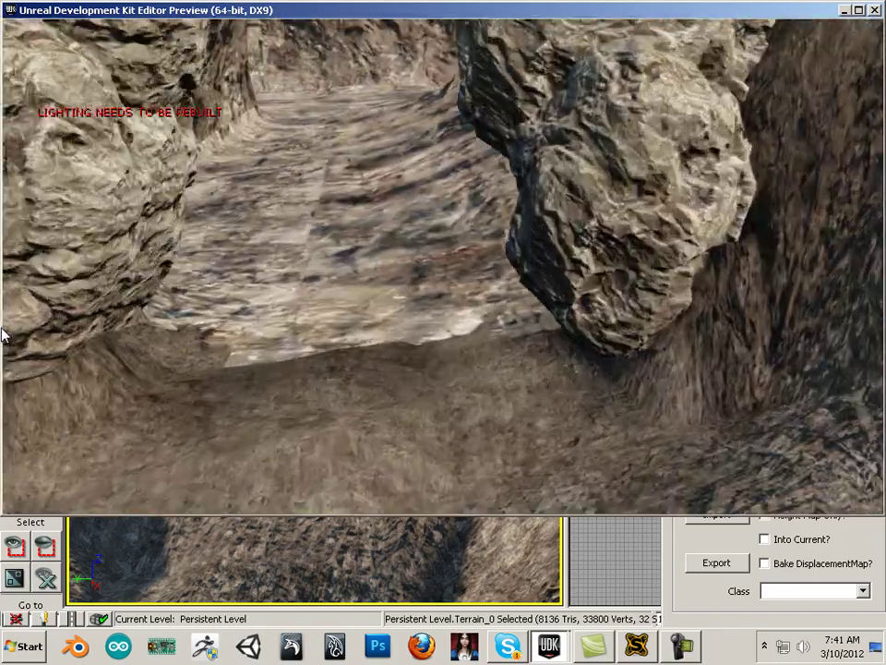
pyautogui.press('w')
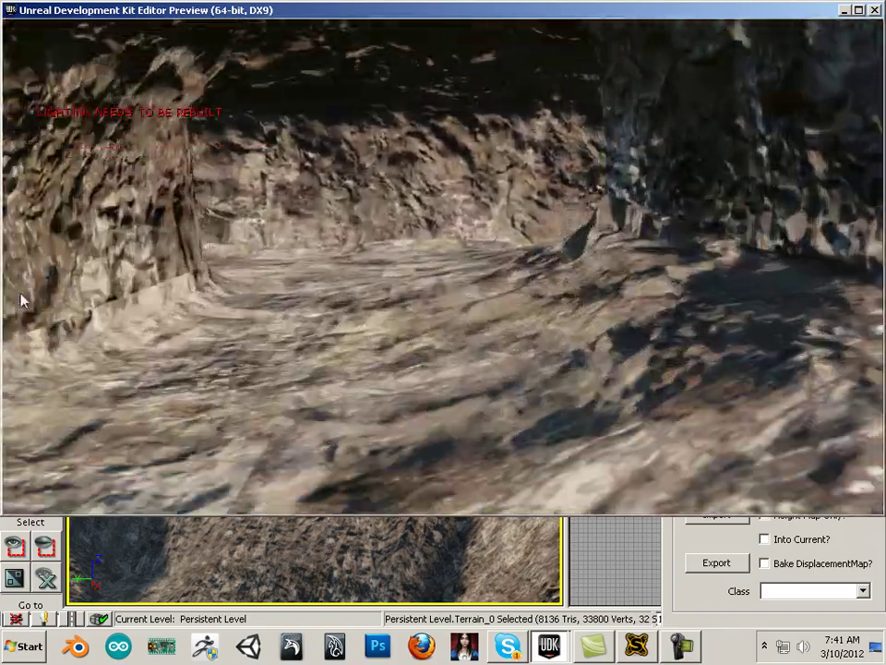
pyautogui.press('w')
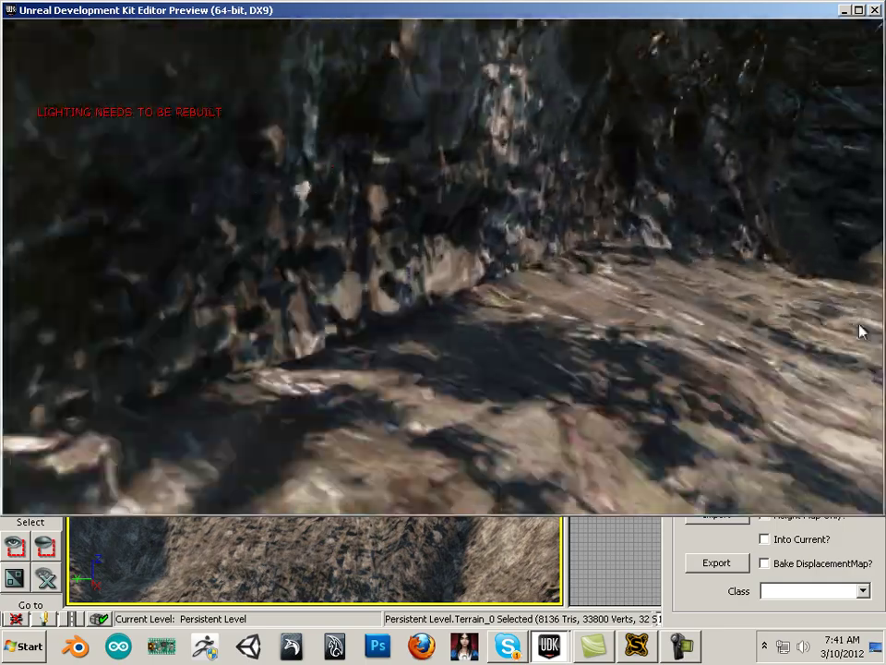
pyautogui.press('w')
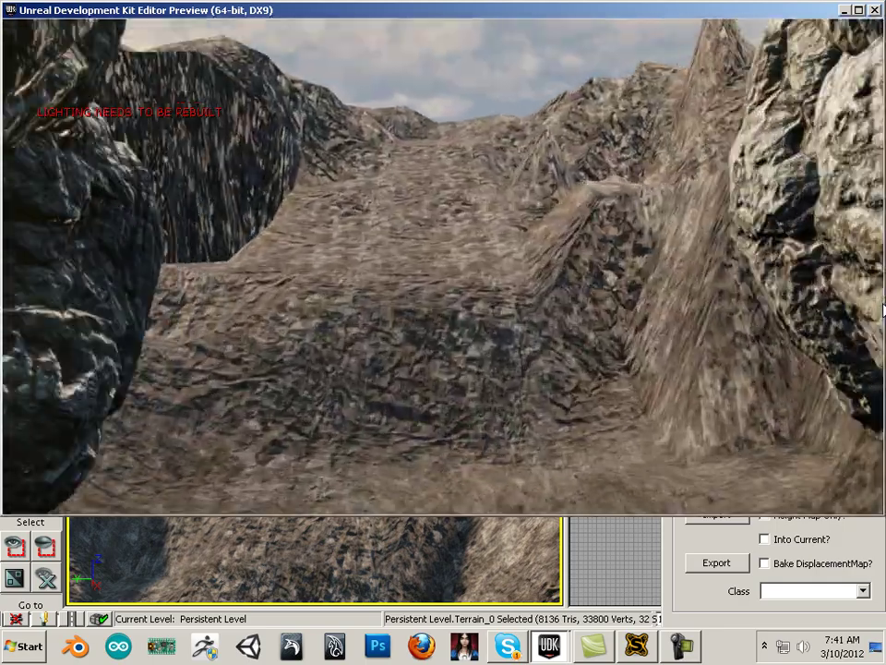
# Playtest around the sharp terrain peaks in front of the cave entrance, examining their shape, and end the playtest.
pyautogui.press('w')
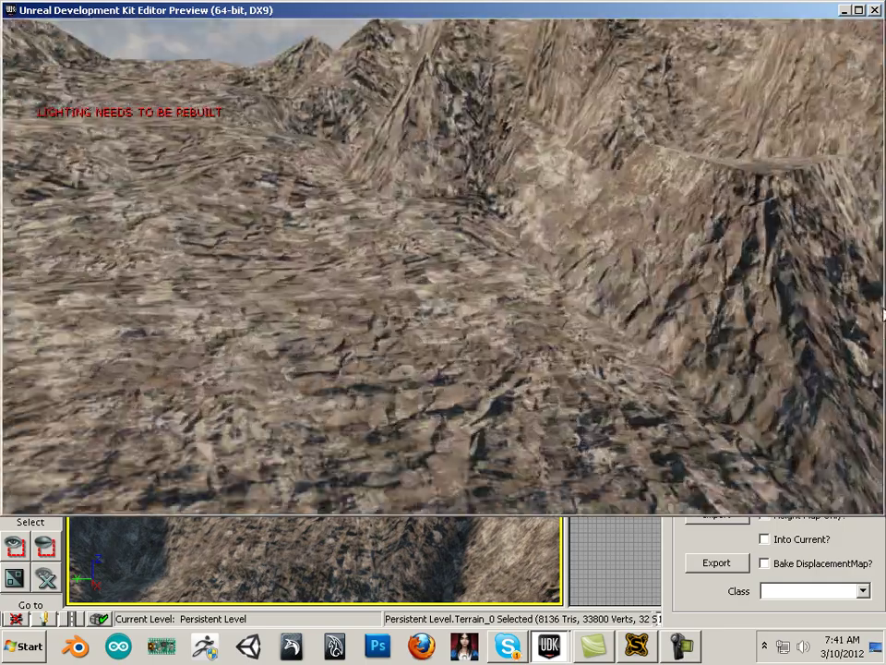
pyautogui.press('w')
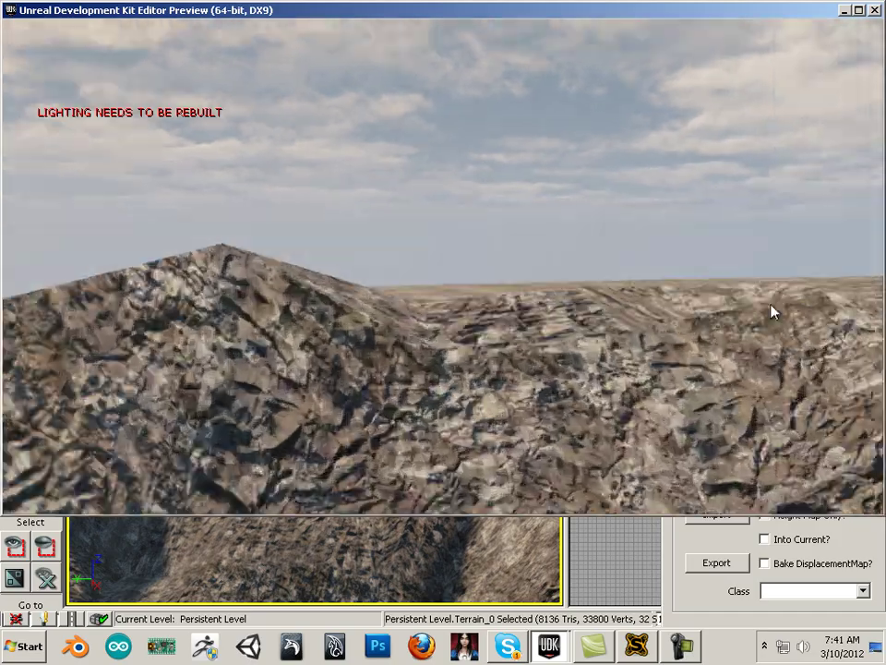
pyautogui.press('w')
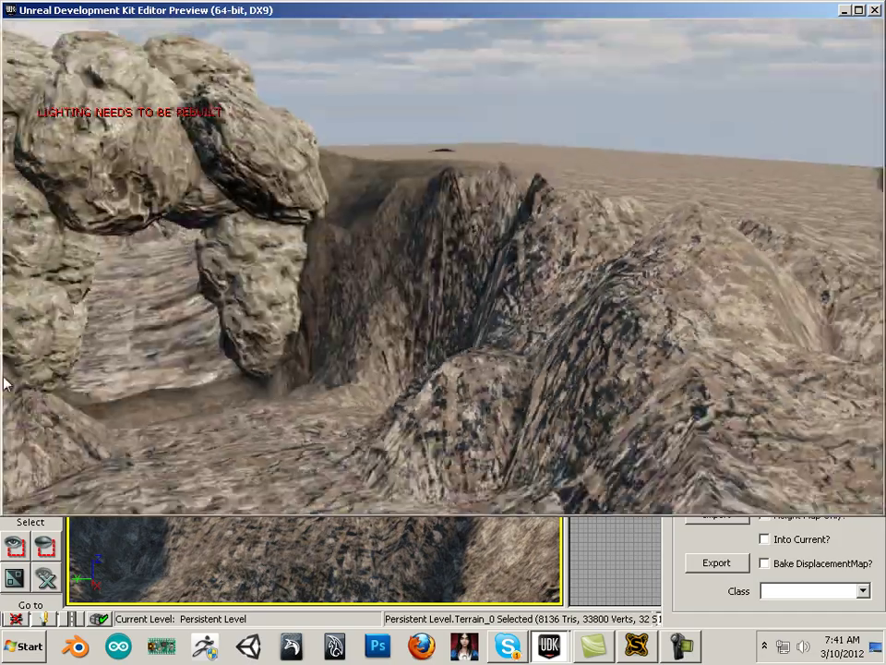
pyautogui.press('w')
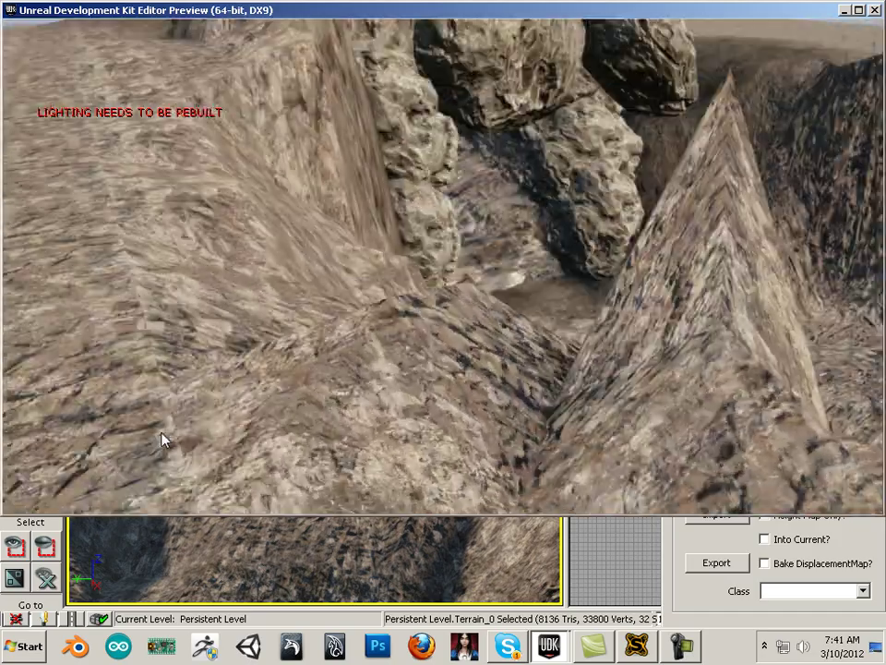
pyautogui.press('w')
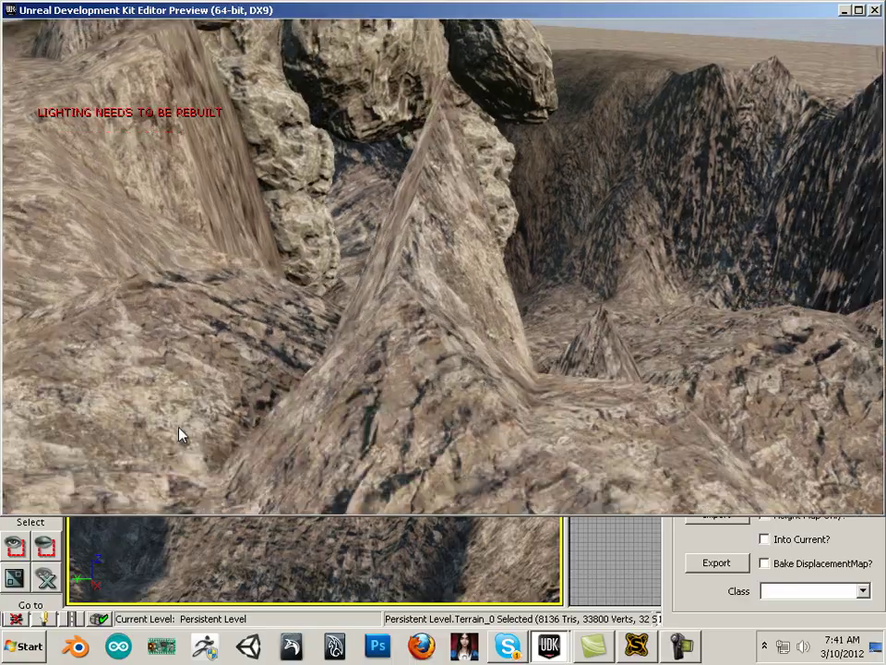
pyautogui.press('w')
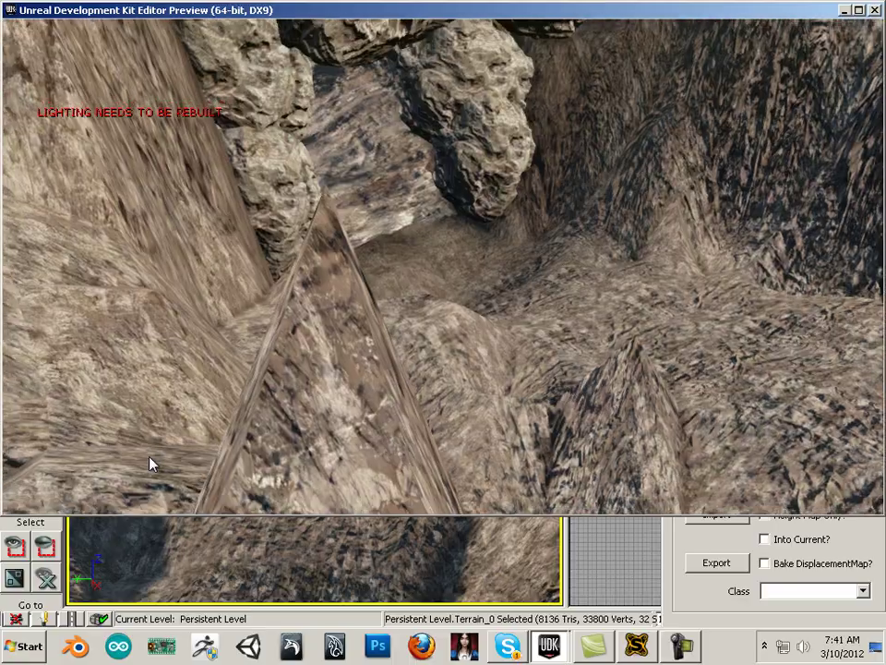
pyautogui.press('w')
pyautogui.press('w')
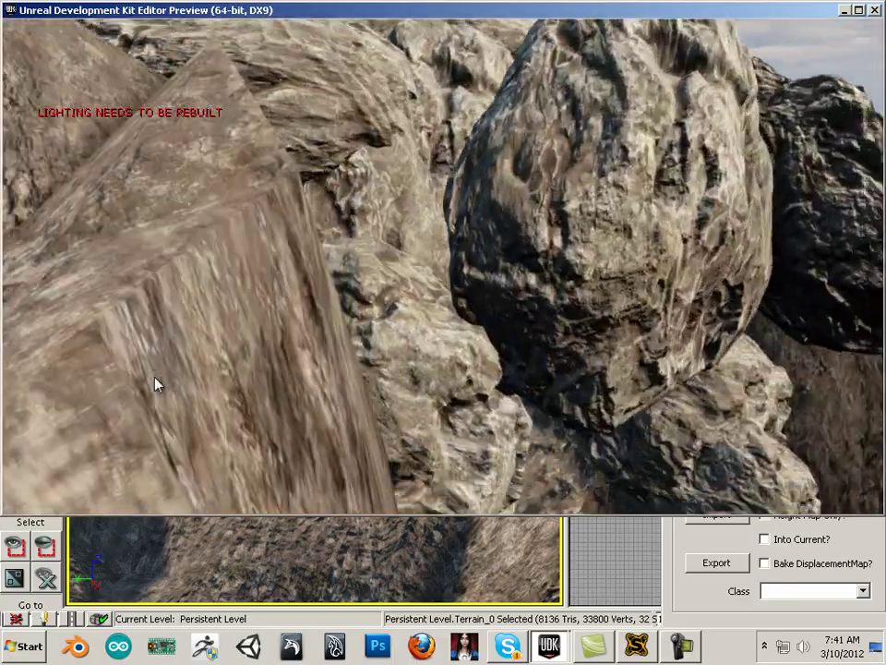
pyautogui.moveTo(155, 385); pyautogui.dragTo(369, 368)
pyautogui.press('Escape')
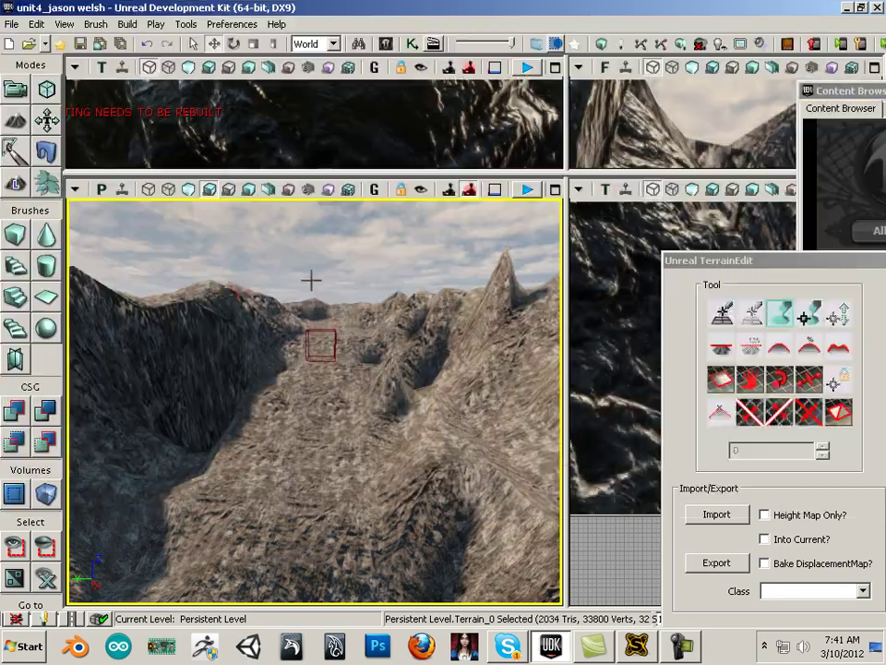